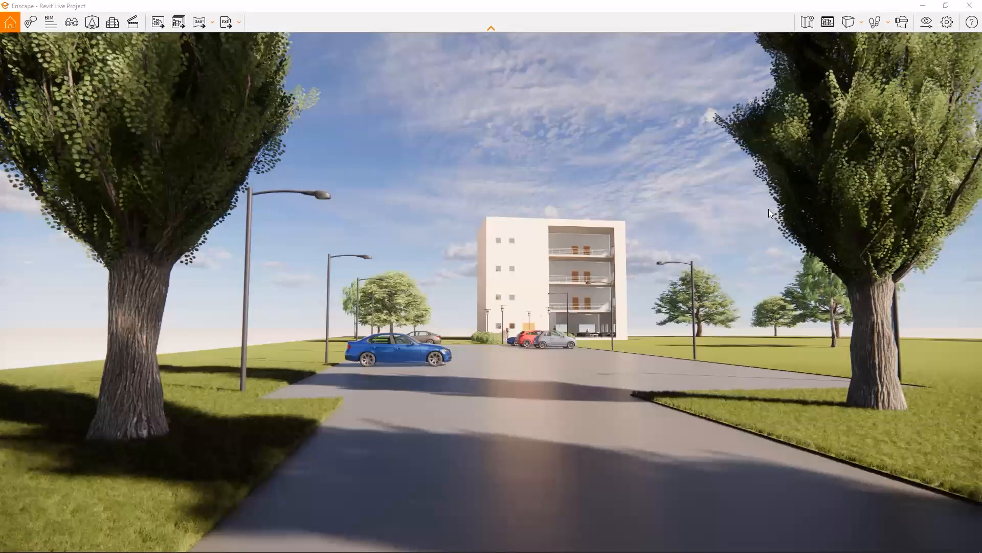
- Show the contextual help sidebar and walk along the road towards the parked cars in front of the building
{"action": "left_click", "coordinate": [968, 26]}
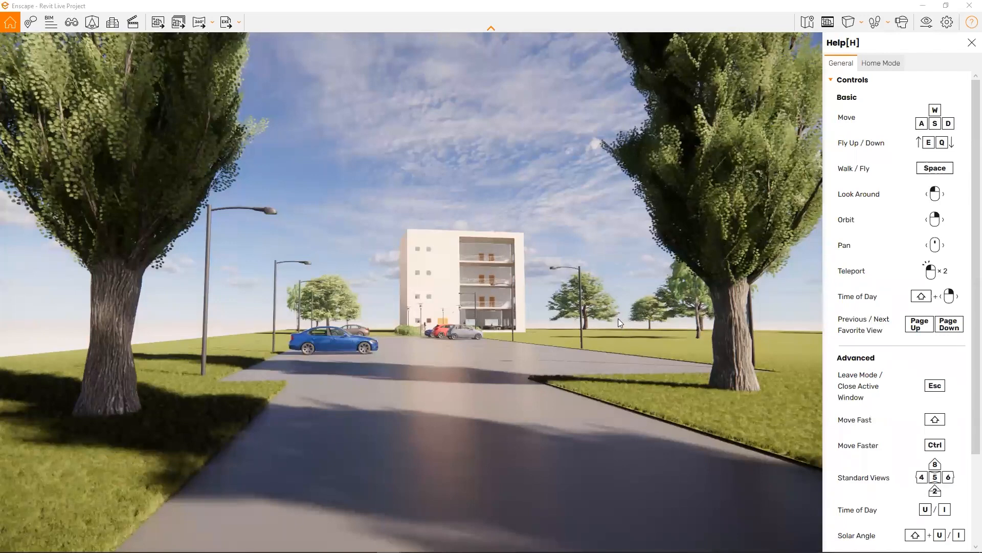
{"action": "left_click_drag", "start_coordinate": [477, 295], "coordinate": [446, 309]}
{"action": "key", "text": "w"}
{"action": "key", "text": "w"}
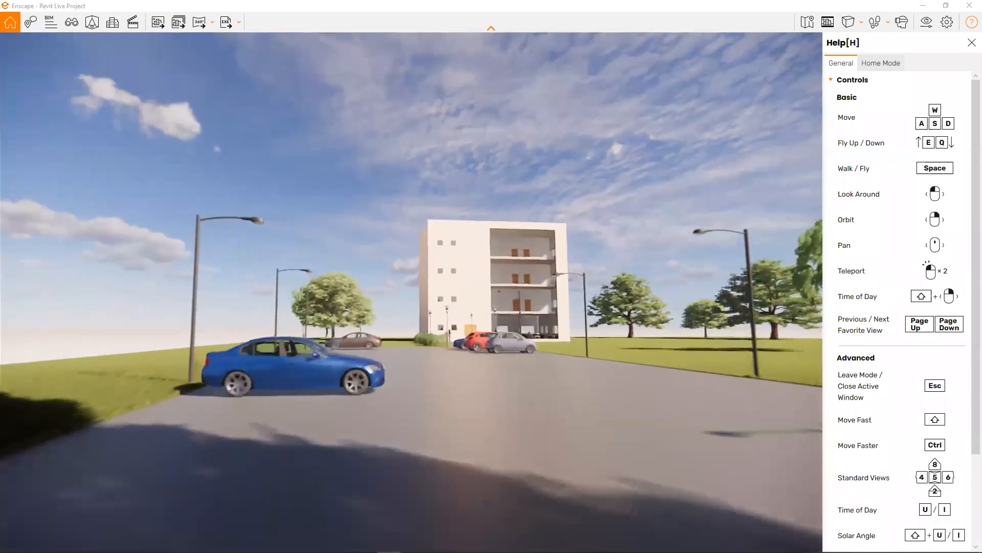
{"action": "key", "text": "w"}
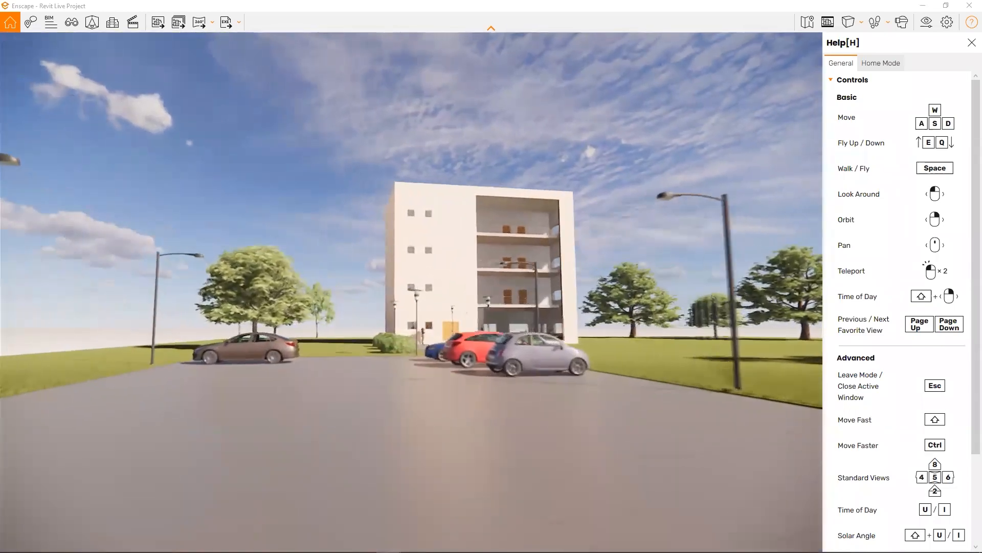
{"action": "key", "text": "w"}
{"action": "key", "text": "a"}
{"action": "left_click_drag", "start_coordinate": [444, 287], "coordinate": [477, 294]}
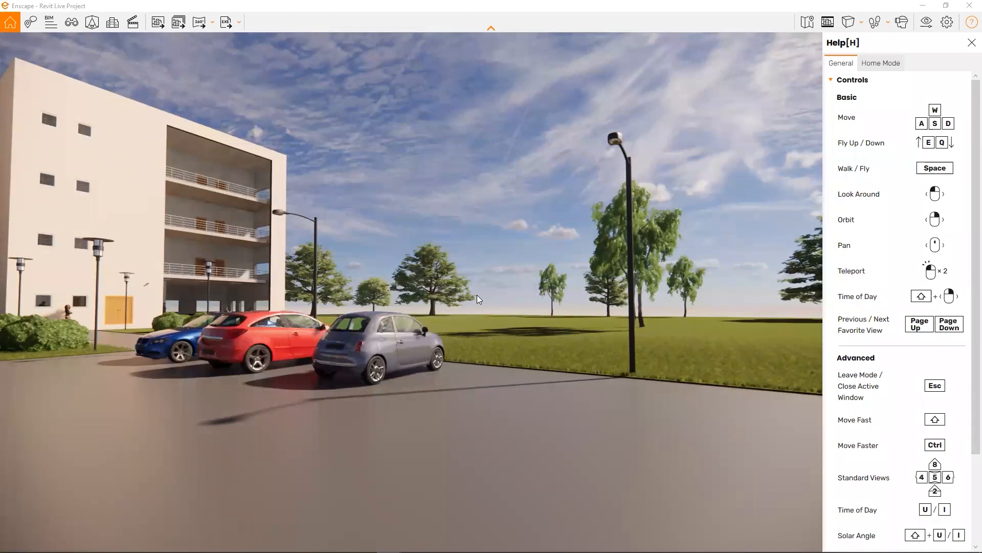
- Switch to fly mode, fly across the lawn towards the trees and back away again
{"action": "key", "text": "space"}
{"action": "left_click_drag", "start_coordinate": [524, 271], "coordinate": [484, 295]}
{"action": "key", "text": "w"}
{"action": "key", "text": "w"}
{"action": "key", "text": "w"}
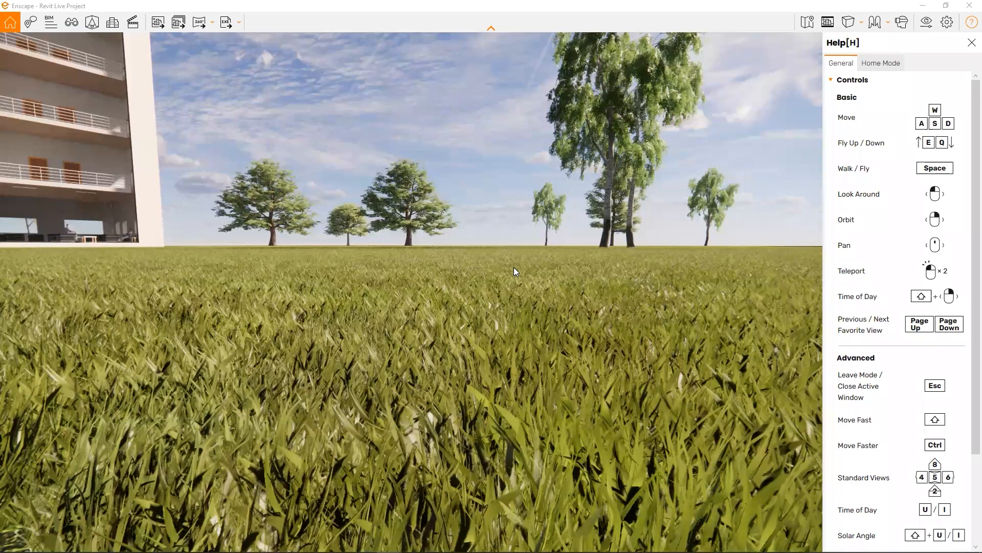
{"action": "key", "text": "s"}
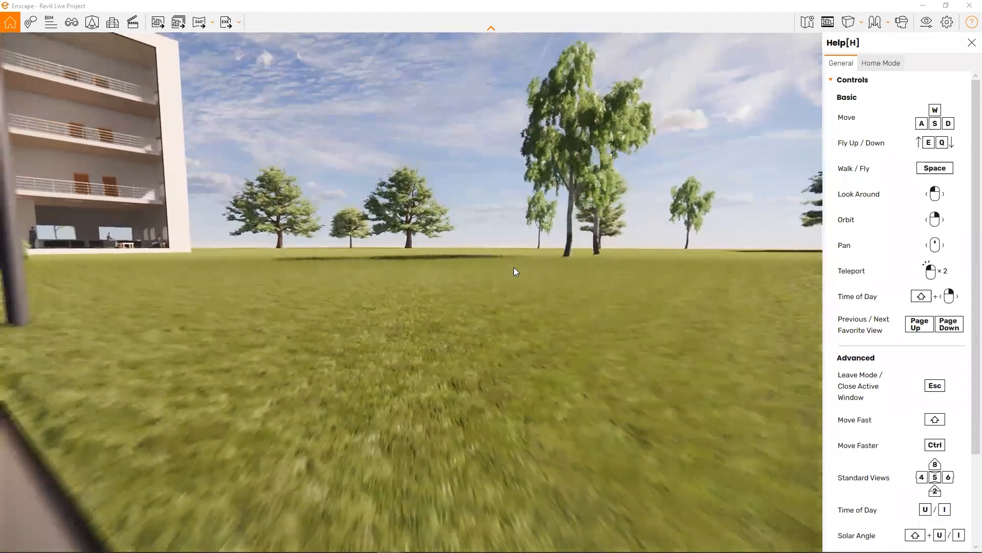
{"action": "key", "text": "s"}
- Switch to walk mode and walk past the parked cars up to the building's wooden double entrance door
{"action": "key", "text": "space"}
{"action": "left_click_drag", "start_coordinate": [514, 267], "coordinate": [246, 268]}
{"action": "key", "text": "w"}
{"action": "key", "text": "a"}
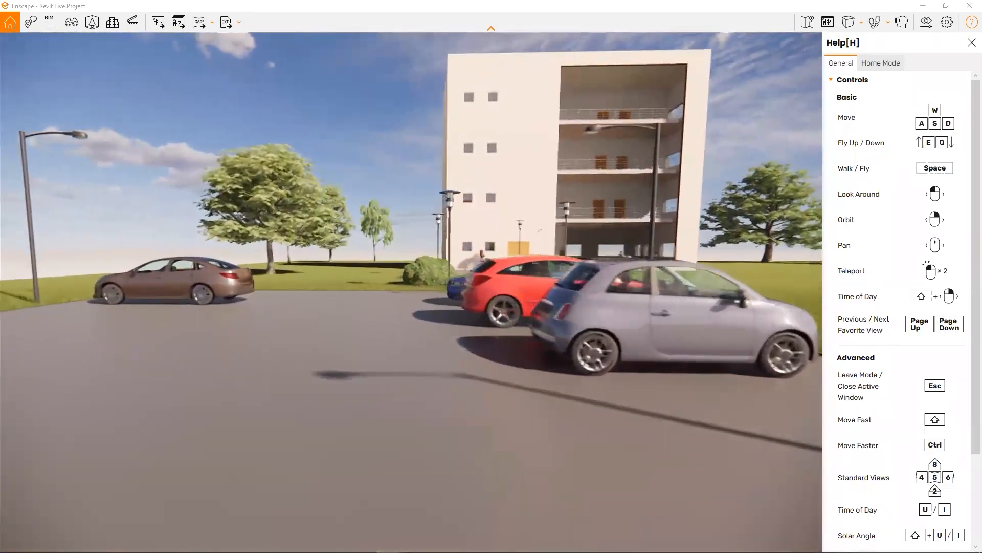
{"action": "key", "text": "w"}
{"action": "key", "text": "a"}
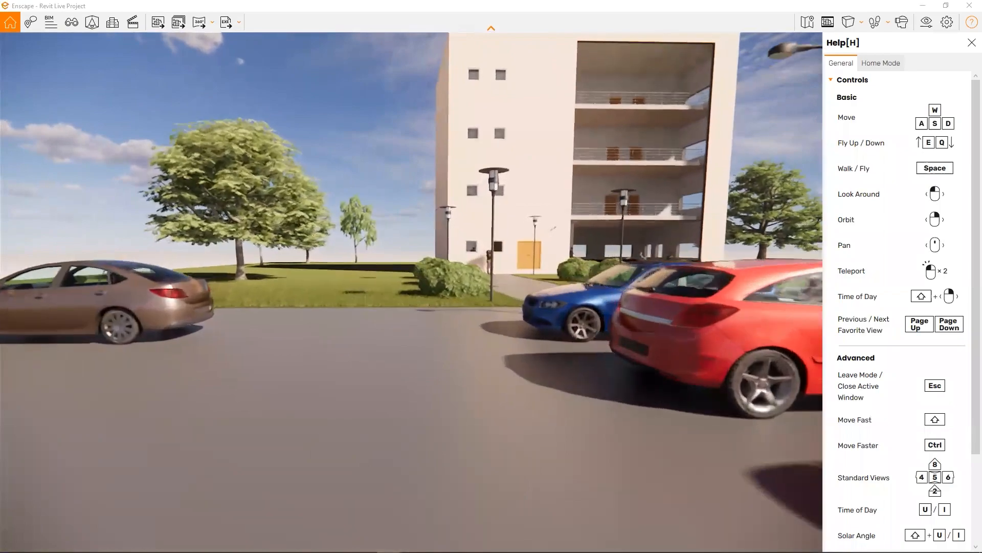
{"action": "key", "text": "w"}
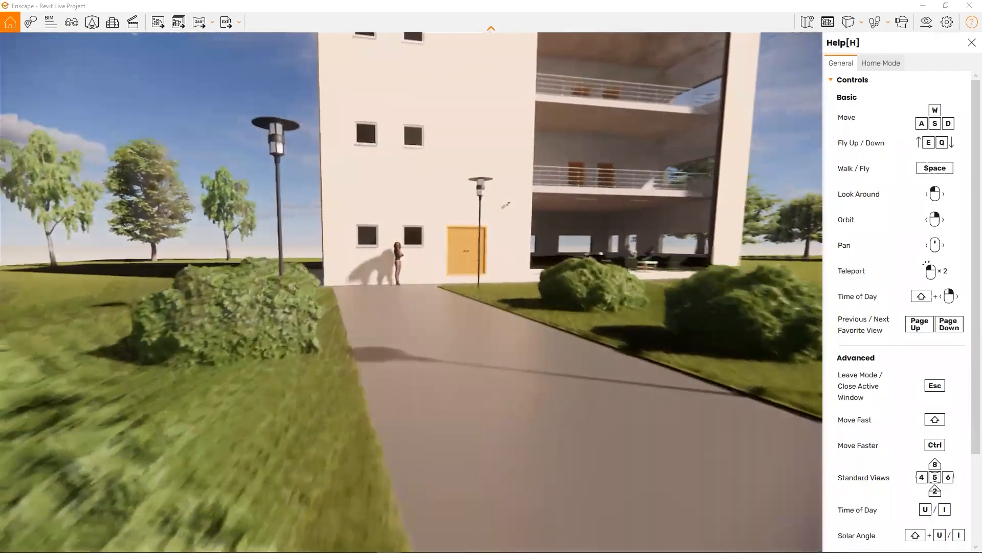
{"action": "key", "text": "w"}
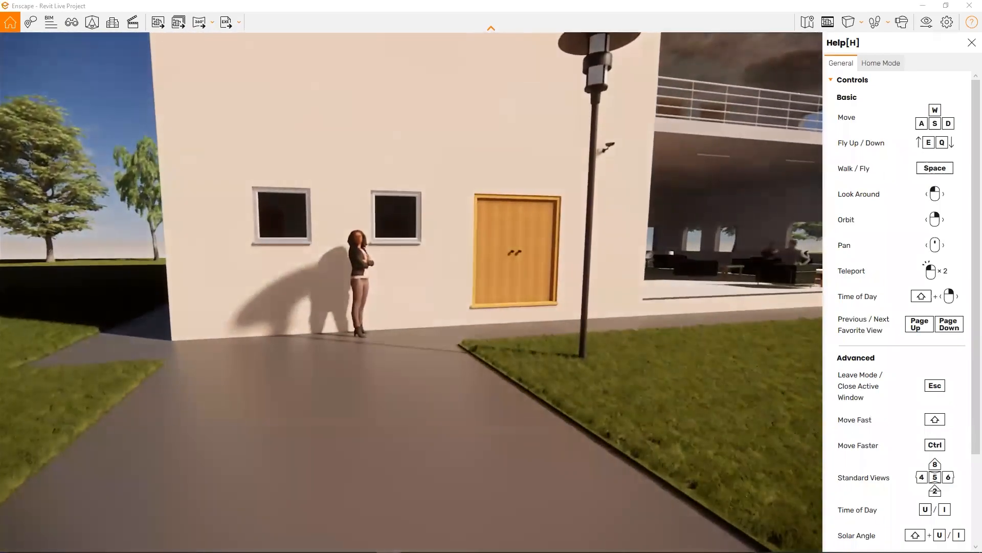
{"action": "key", "text": "w"}
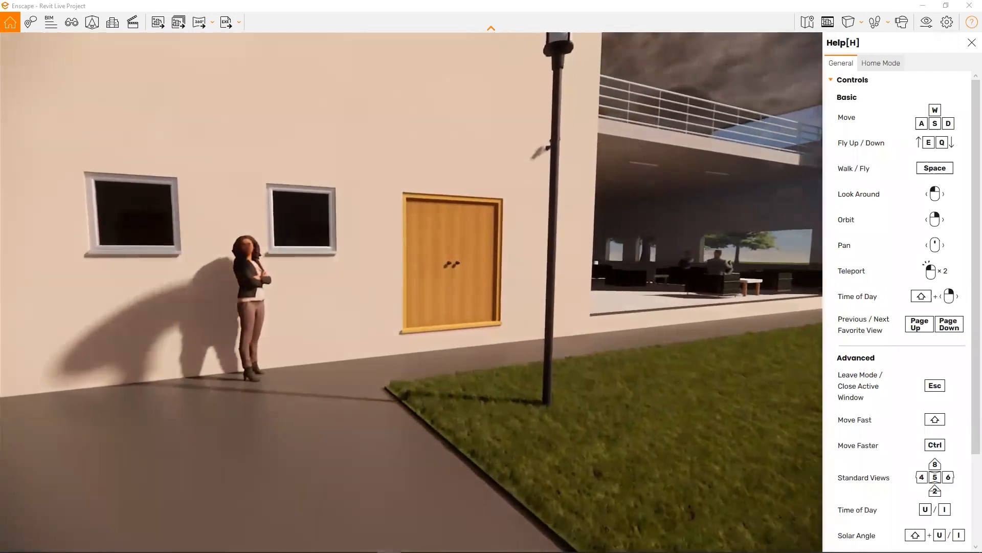
{"action": "key", "text": "w"}
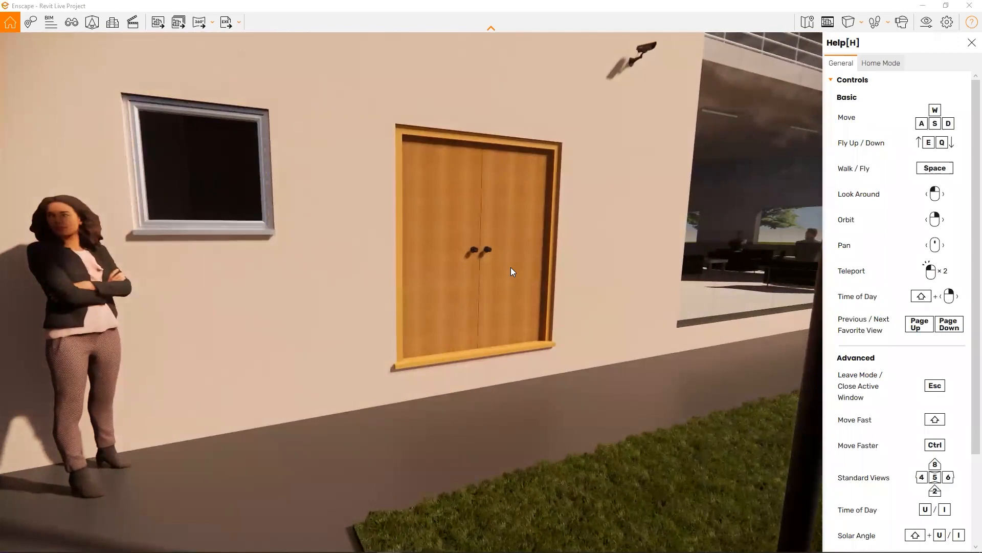
- Pass through the entrance door into the lobby and walk to the foot of the staircase
{"action": "left_click", "coordinate": [473, 374]}
{"action": "key", "text": "w"}
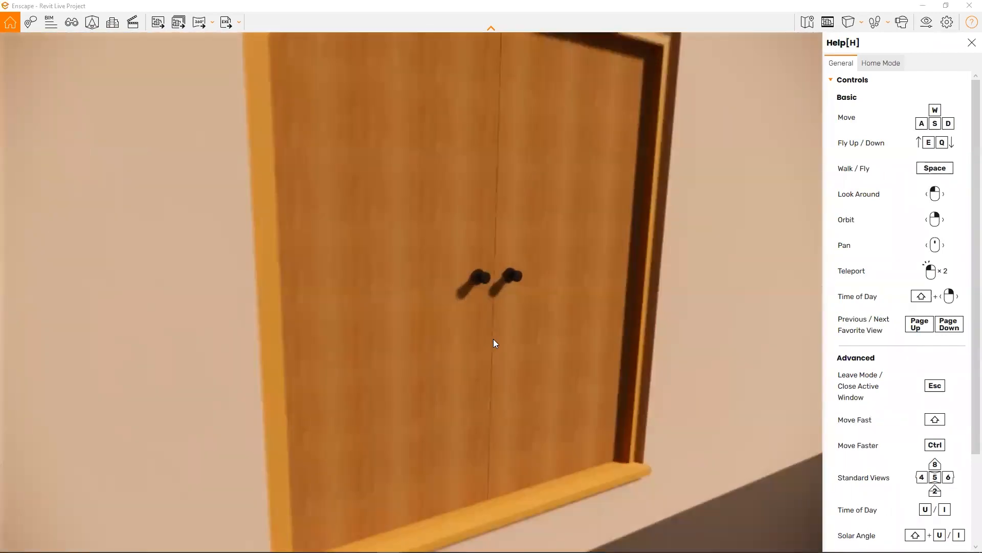
{"action": "key", "text": "w"}
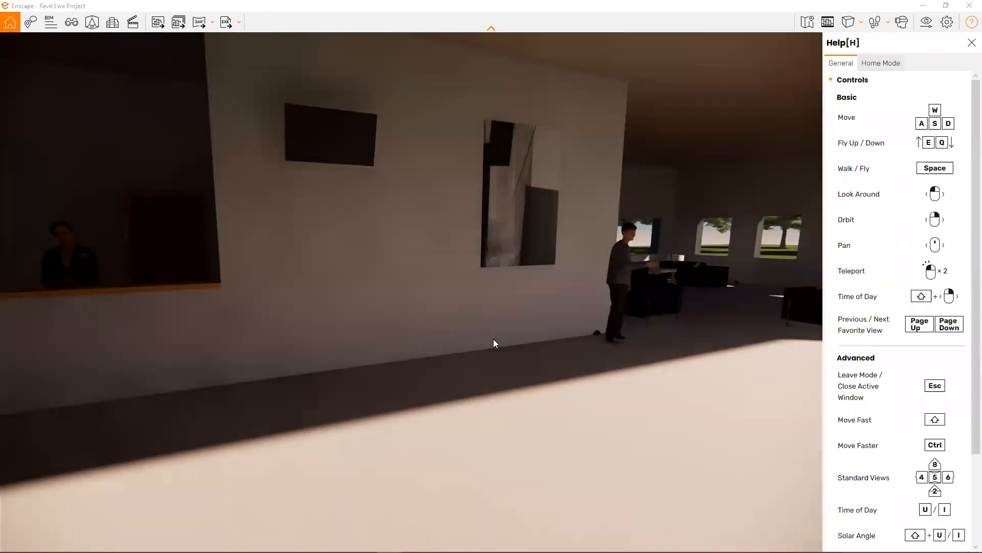
{"action": "mouse_move", "coordinate": [435, 388]}
{"action": "left_mouse_down"}
{"action": "mouse_move", "coordinate": [681, 310]}
{"action": "mouse_move", "coordinate": [737, 317]}
{"action": "mouse_move", "coordinate": [205, 312]}
{"action": "mouse_move", "coordinate": [165, 339]}
{"action": "mouse_move", "coordinate": [162, 386]}
{"action": "mouse_move", "coordinate": [409, 402]}
{"action": "mouse_move", "coordinate": [408, 445]}
{"action": "mouse_move", "coordinate": [349, 337]}
{"action": "left_mouse_up"}
{"action": "key", "text": "w"}
{"action": "key", "text": "w"}
{"action": "key", "text": "w"}
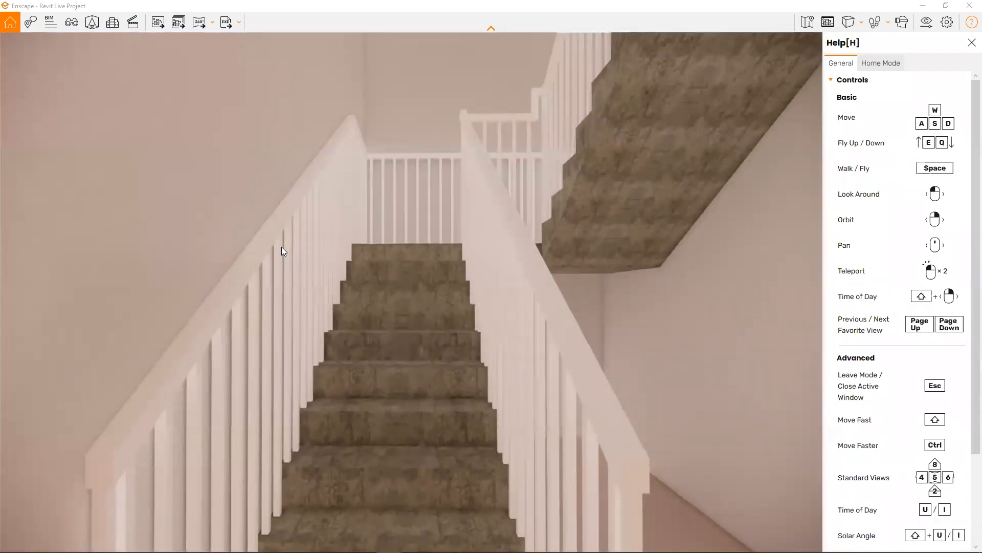
- Climb the staircase and go through the upper-floor double door into the office with the desks
{"action": "left_click_drag", "start_coordinate": [402, 285], "coordinate": [403, 279]}
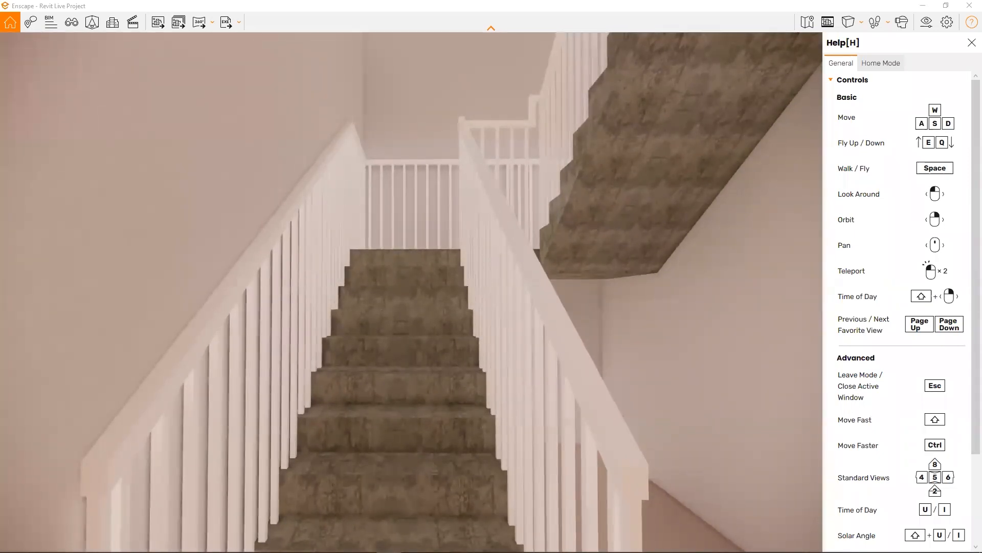
{"action": "key", "text": "w"}
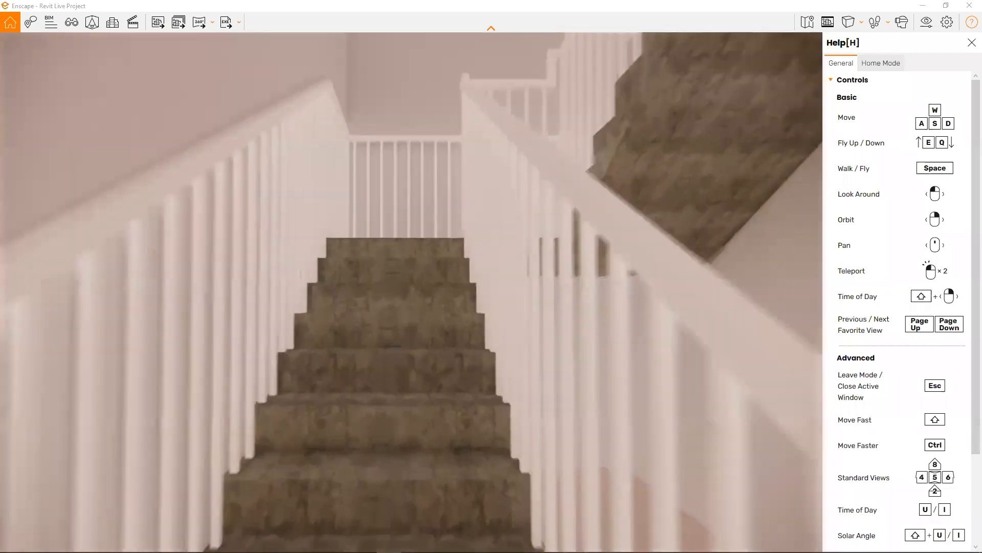
{"action": "key", "text": "w"}
{"action": "left_click_drag", "start_coordinate": [403, 279], "coordinate": [691, 279]}
{"action": "key", "text": "w"}
{"action": "key", "text": "w"}
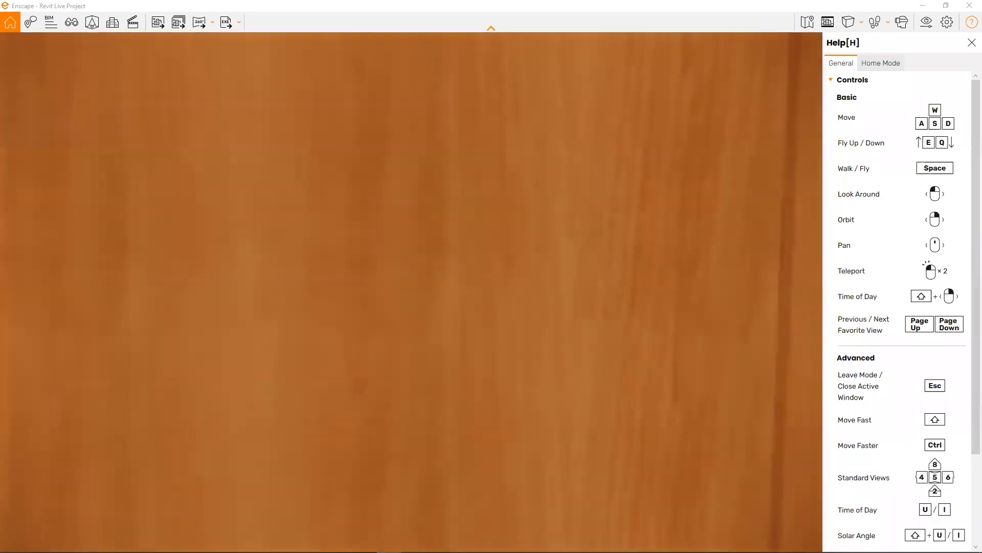
{"action": "key", "text": "w"}
{"action": "left_click_drag", "start_coordinate": [614, 280], "coordinate": [256, 283]}
{"action": "key", "text": "w"}
{"action": "key", "text": "w"}
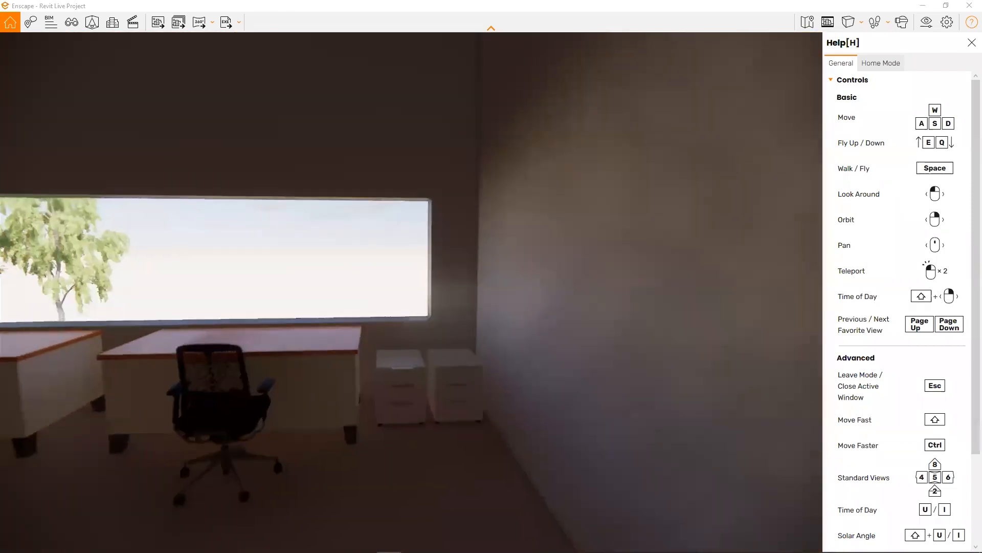
- Look around the office, go out through its door onto the balcony and view the parking area
{"action": "left_click_drag", "start_coordinate": [401, 285], "coordinate": [245, 288]}
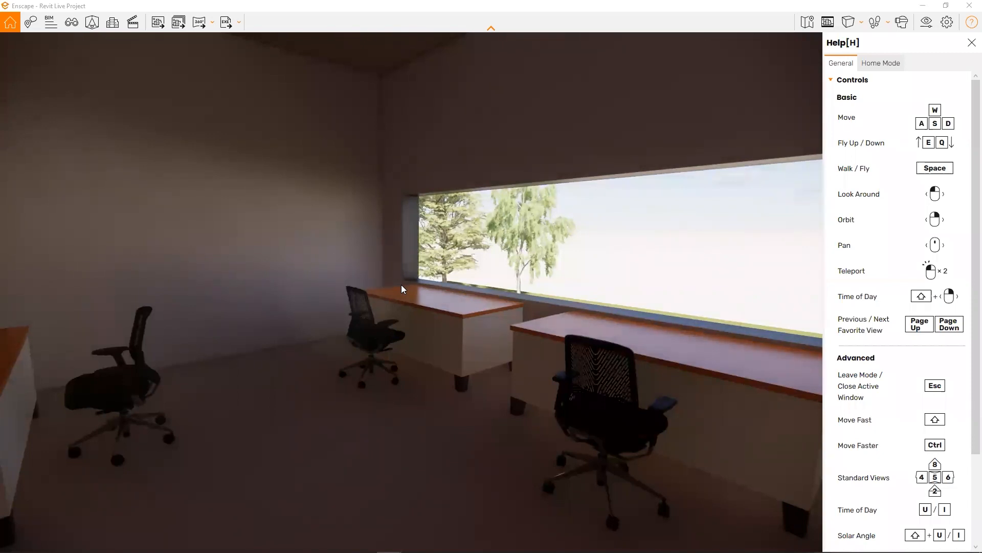
{"action": "left_click_drag", "start_coordinate": [401, 285], "coordinate": [87, 289]}
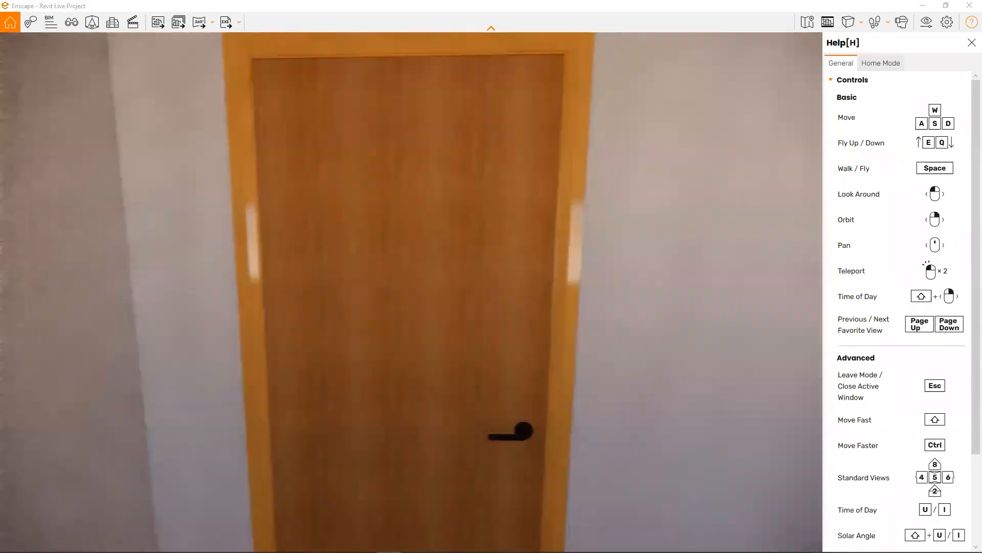
{"action": "key", "text": "w"}
{"action": "key", "text": "w"}
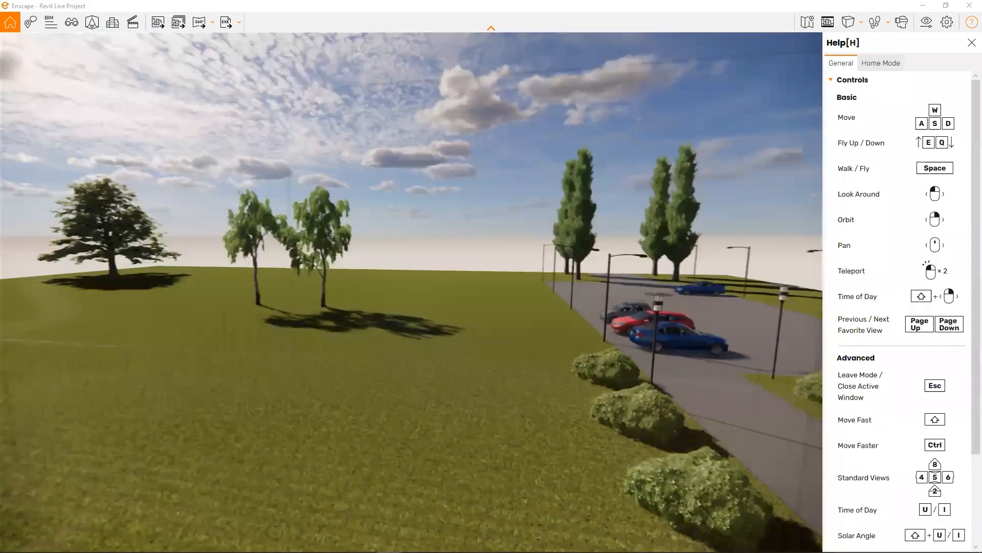
{"action": "left_click_drag", "start_coordinate": [409, 289], "coordinate": [621, 288]}
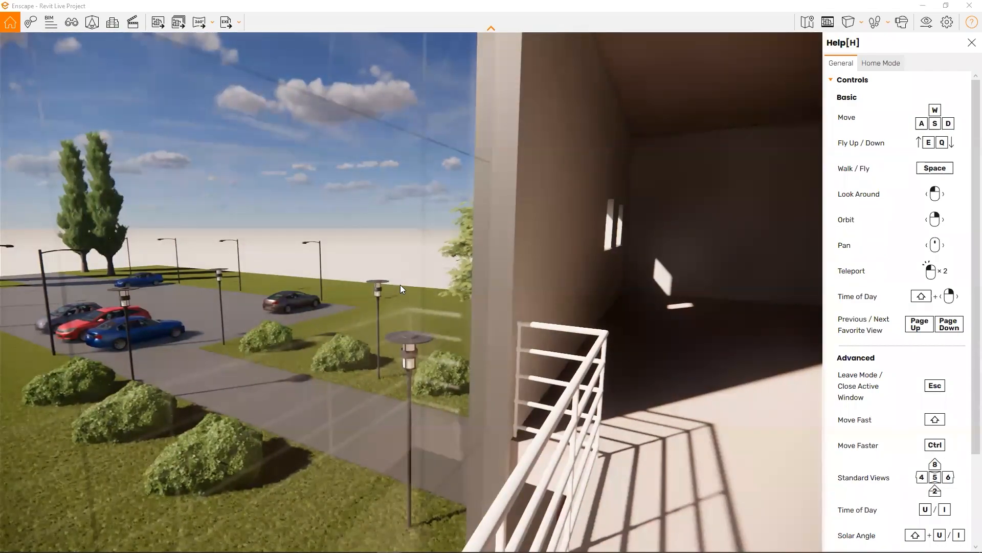
- Fly off the balcony and back away to an aerial view of the building's open facade and the parking area
{"action": "left_click_drag", "start_coordinate": [622, 287], "coordinate": [525, 325]}
{"action": "key", "text": "w"}
{"action": "key", "text": "s"}
{"action": "key", "text": "a"}
{"action": "key", "text": "s"}
{"action": "key", "text": "d"}
{"action": "key", "text": "s"}
{"action": "key", "text": "d"}
{"action": "key", "text": "s"}
{"action": "key", "text": "a"}
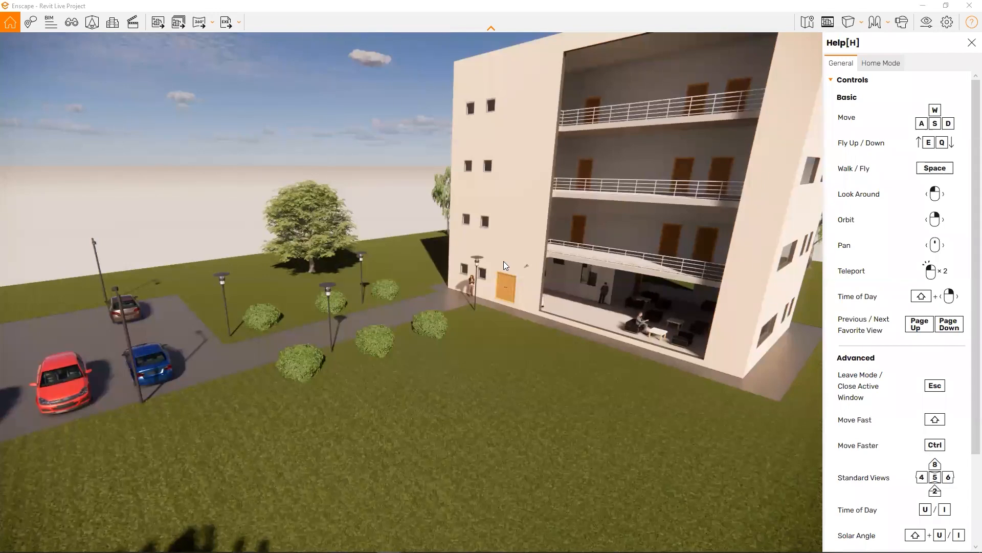
- Change the time of day to night and look around the sky at the moon and the lit building
{"action": "right_click_drag", "start_coordinate": [246, 252], "coordinate": [519, 251], "text": "shift"}
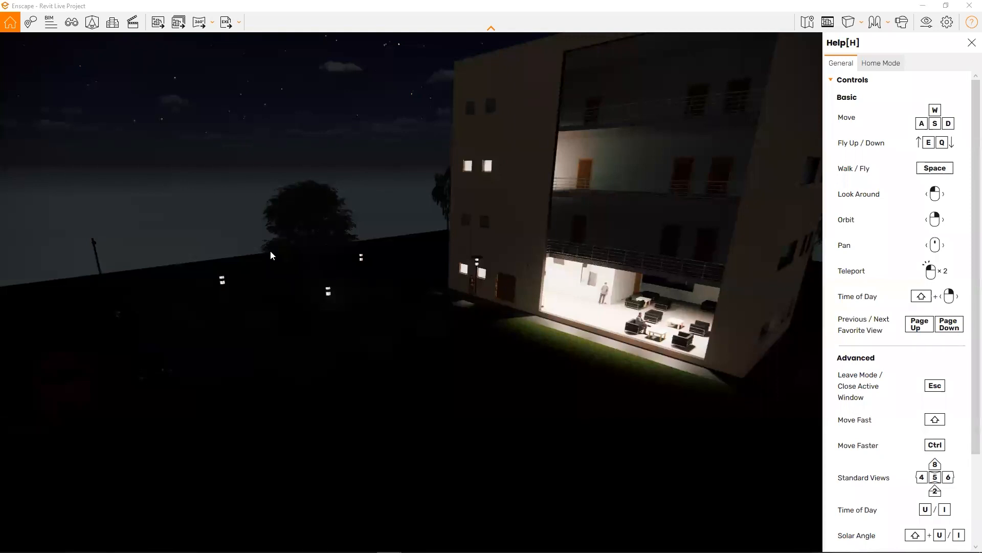
{"action": "left_click_drag", "start_coordinate": [380, 359], "coordinate": [337, 190]}
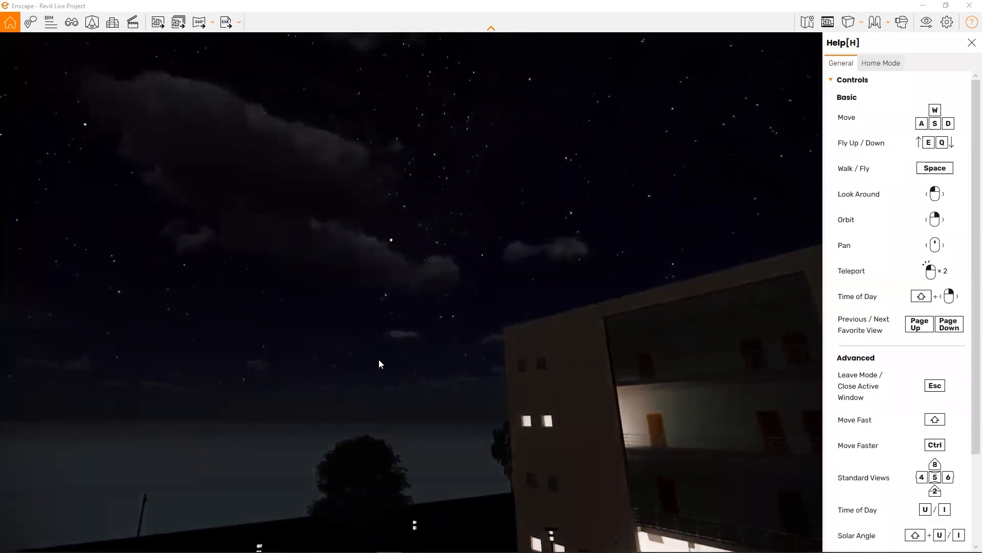
{"action": "left_click_drag", "start_coordinate": [379, 359], "coordinate": [171, 361]}
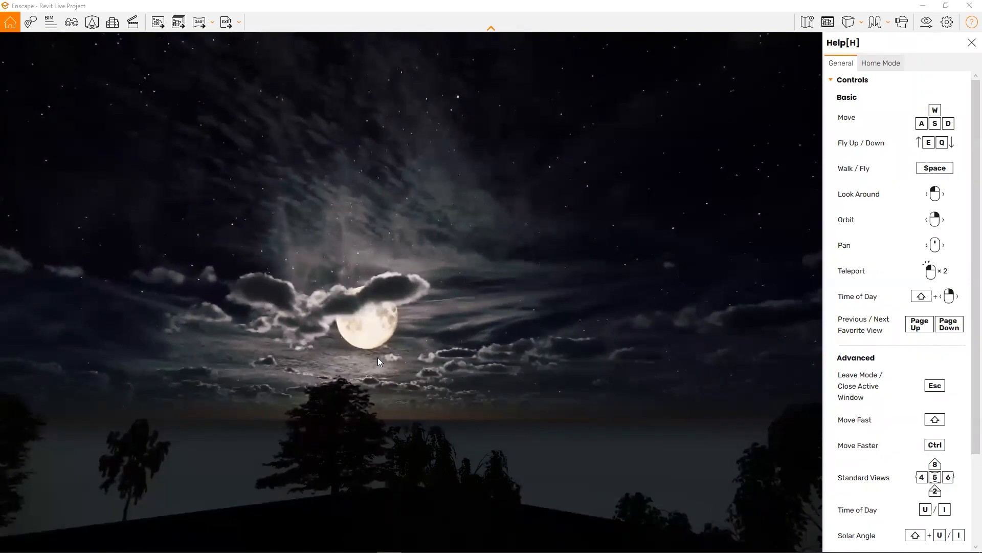
{"action": "left_click_drag", "start_coordinate": [377, 357], "coordinate": [758, 453]}
- Land on the lawn in walk mode and set the time of day back to daylight
{"action": "left_click_drag", "start_coordinate": [338, 353], "coordinate": [396, 300]}
{"action": "key", "text": "space"}
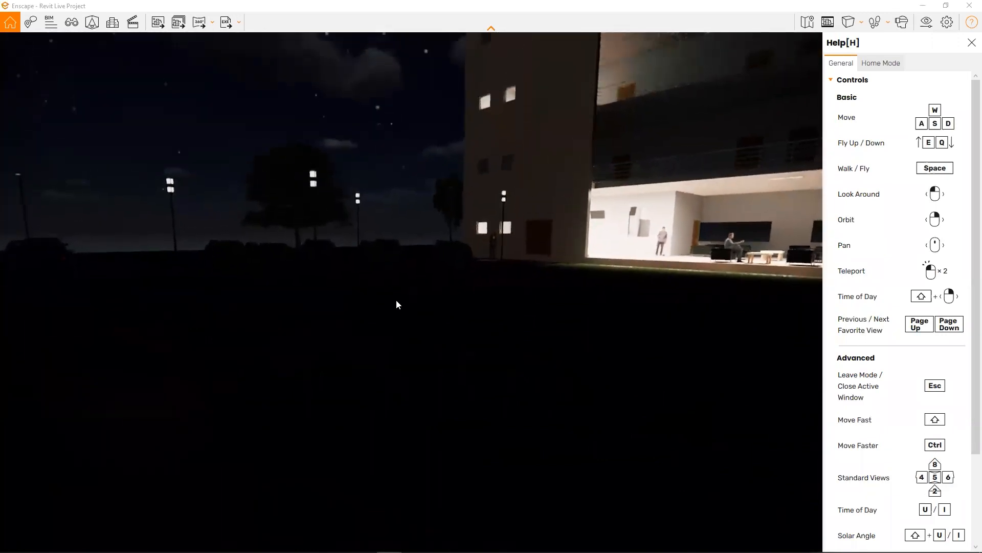
{"action": "right_click_drag", "start_coordinate": [299, 299], "coordinate": [614, 209], "text": "shift"}
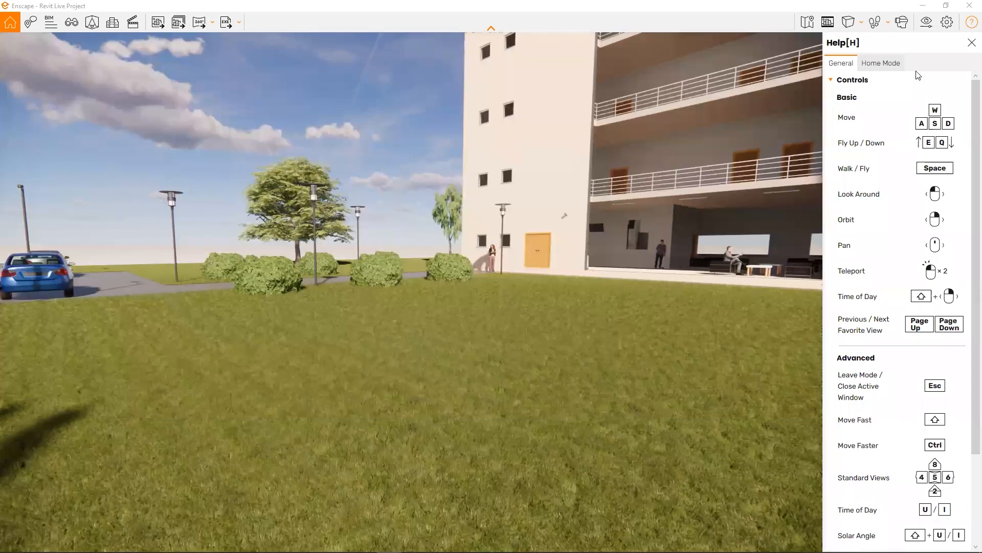
- Close the help sidebar and dock the restored Enscape window side by side with the Revit 3D view
{"action": "left_click", "coordinate": [946, 6]}
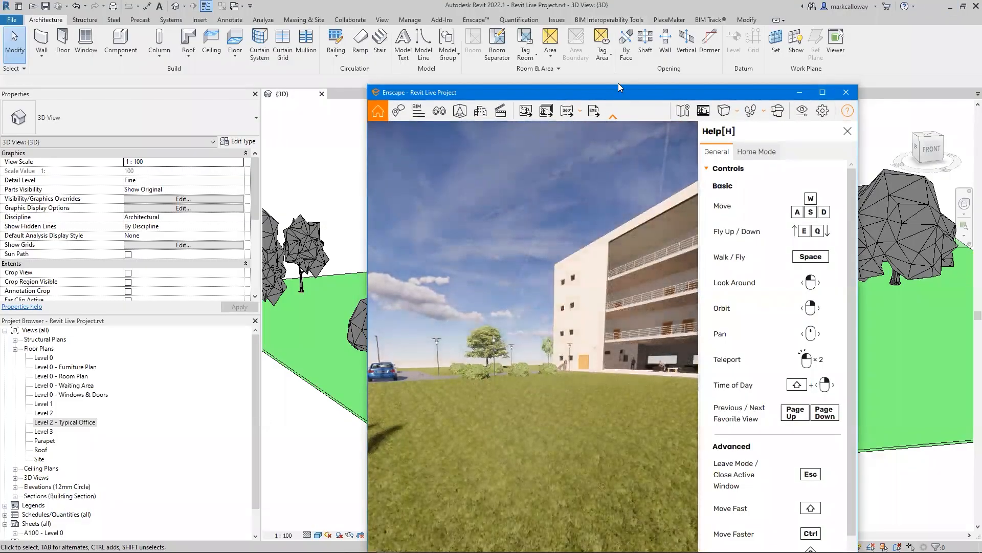
{"action": "left_click_drag", "start_coordinate": [618, 85], "coordinate": [641, 9]}
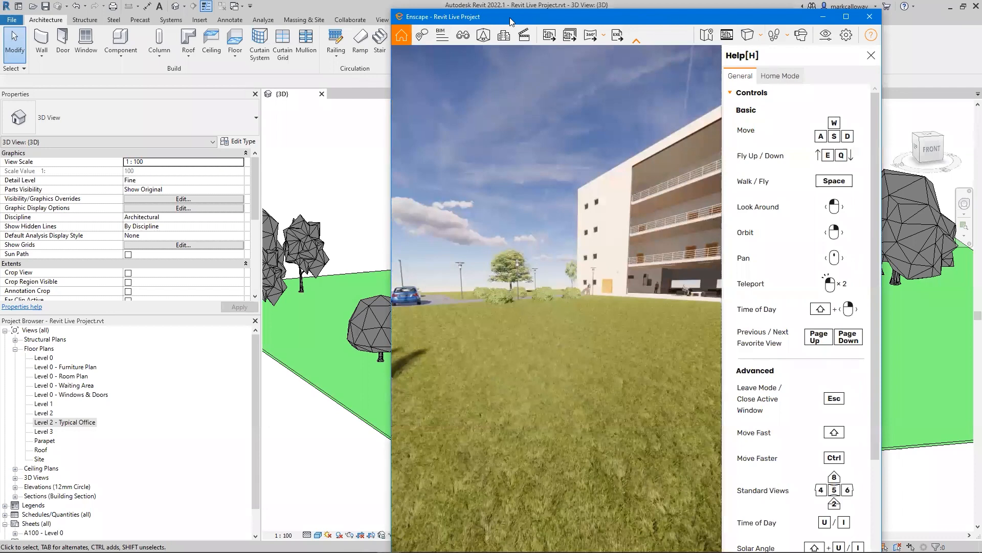
{"action": "left_click", "coordinate": [343, 143]}
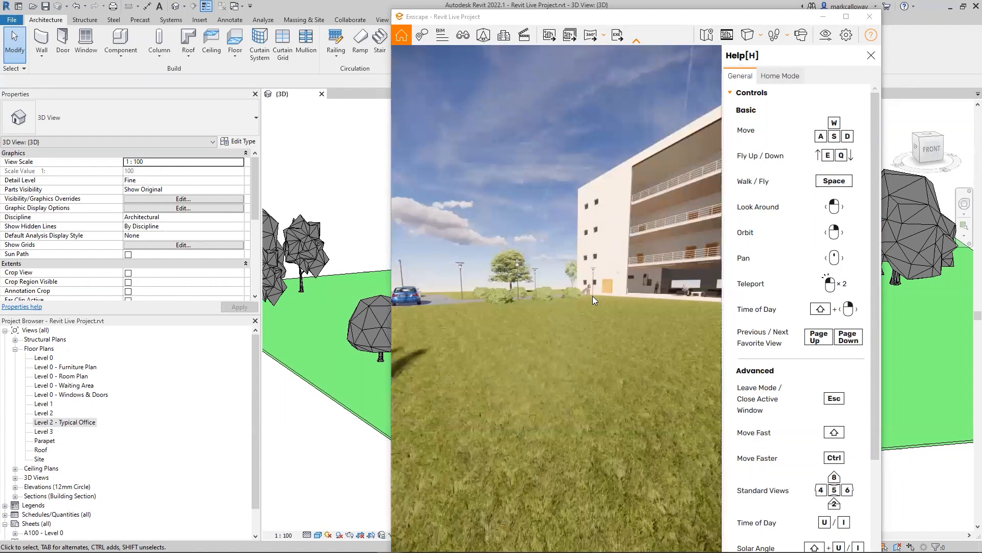
{"action": "left_click", "coordinate": [871, 55]}
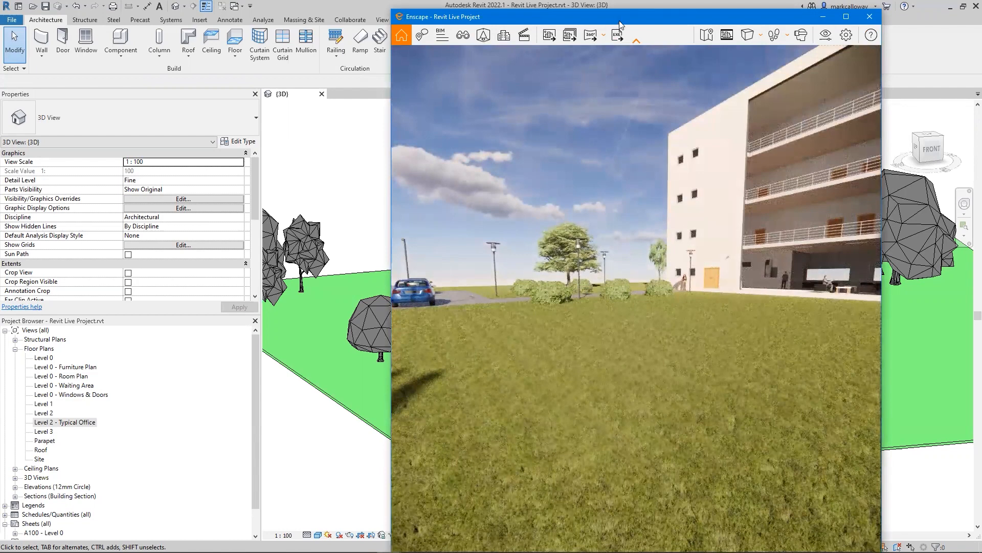
{"action": "left_click_drag", "start_coordinate": [619, 24], "coordinate": [719, 16]}
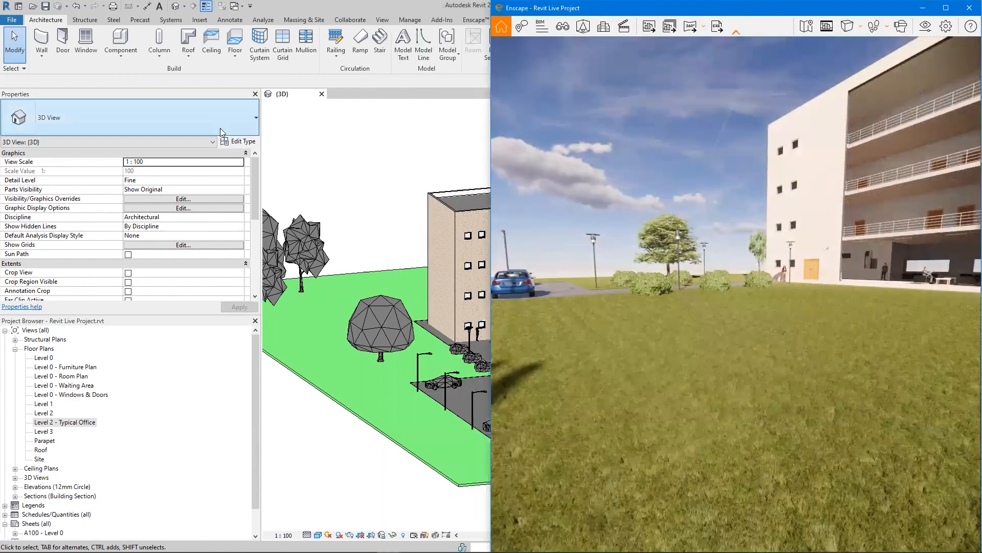
{"action": "left_click", "coordinate": [279, 162]}
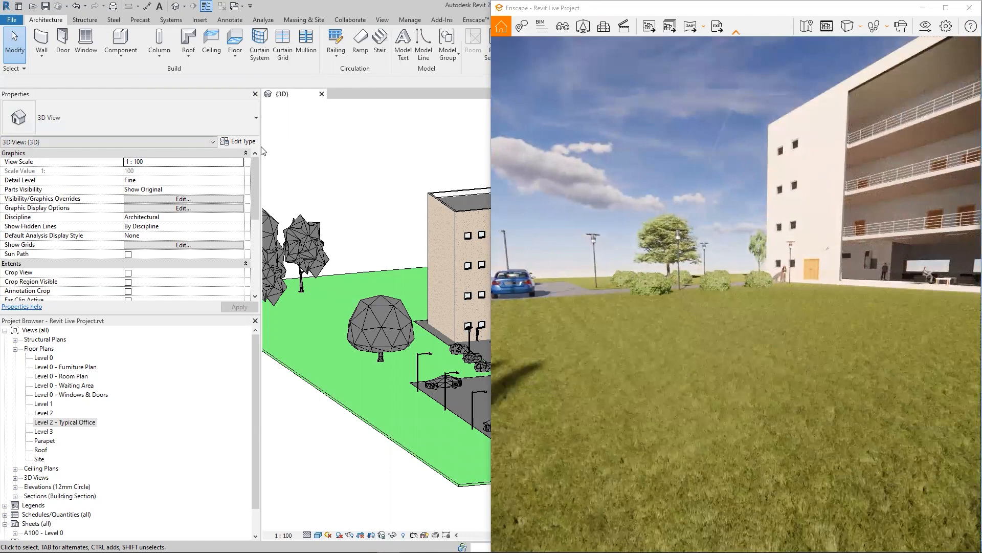
- Narrow the Properties and Project Browser palettes, orbit to the building's front, and open the Enscape Asset Library
{"action": "left_click_drag", "start_coordinate": [261, 145], "coordinate": [112, 145]}
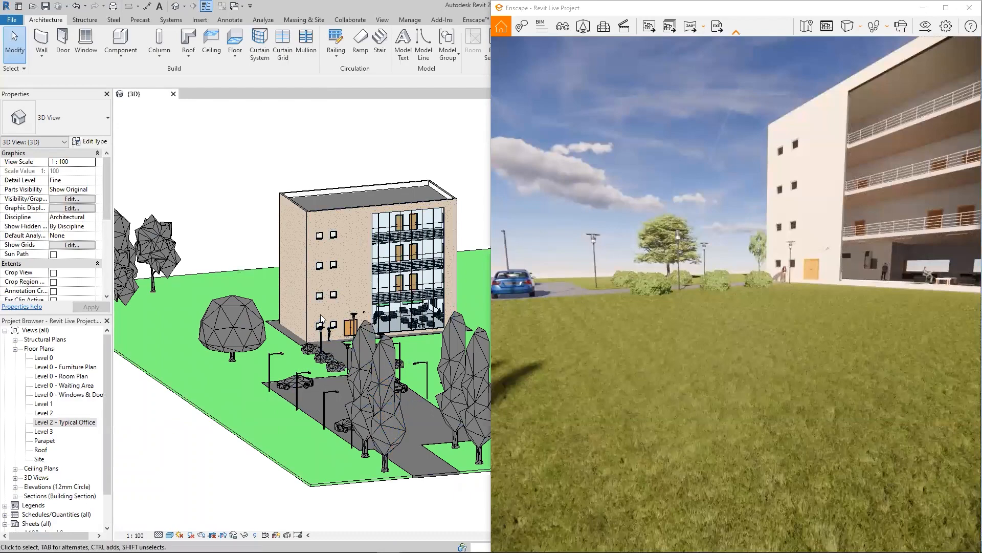
{"action": "middle_click_drag", "start_coordinate": [330, 360], "coordinate": [311, 353], "text": "shift"}
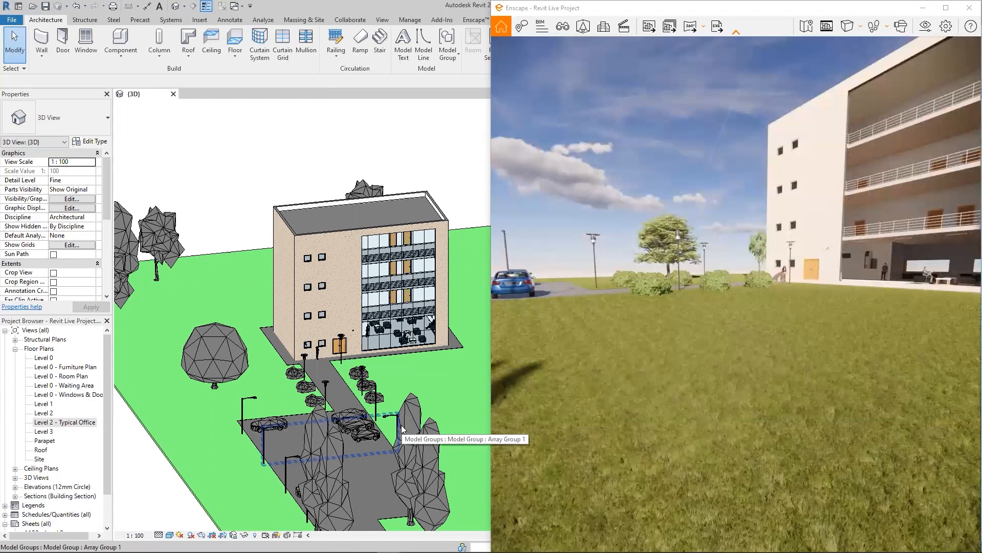
{"action": "left_click", "coordinate": [472, 21]}
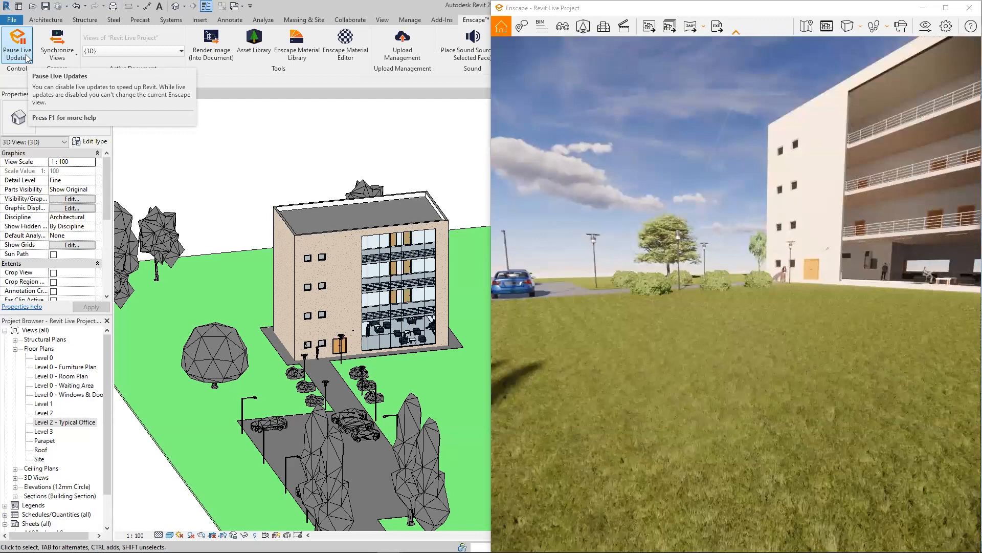
{"action": "left_click", "coordinate": [258, 57]}
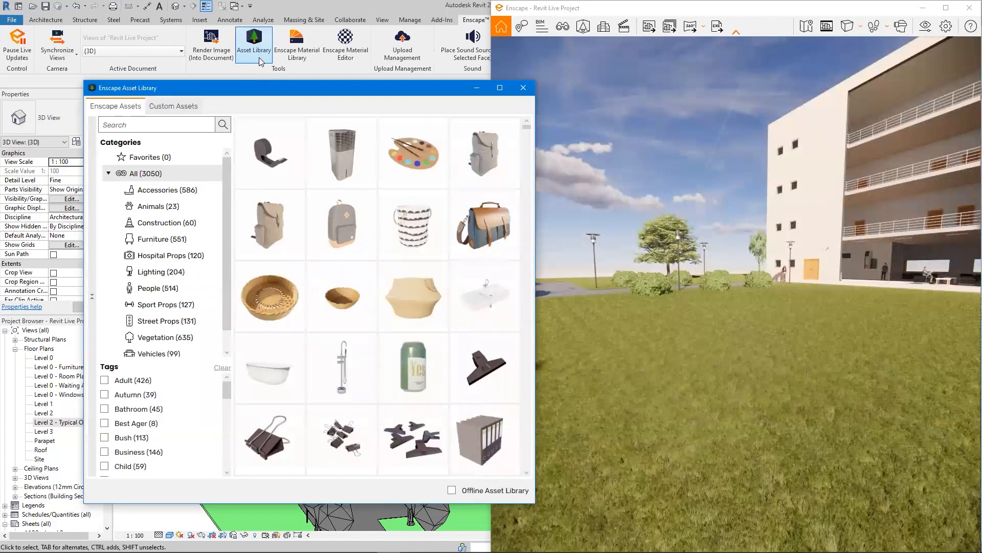
- Browse the Vegetation category of the asset library and choose Bush 126: Pampas Grass for placement
{"action": "left_click", "coordinate": [159, 341]}
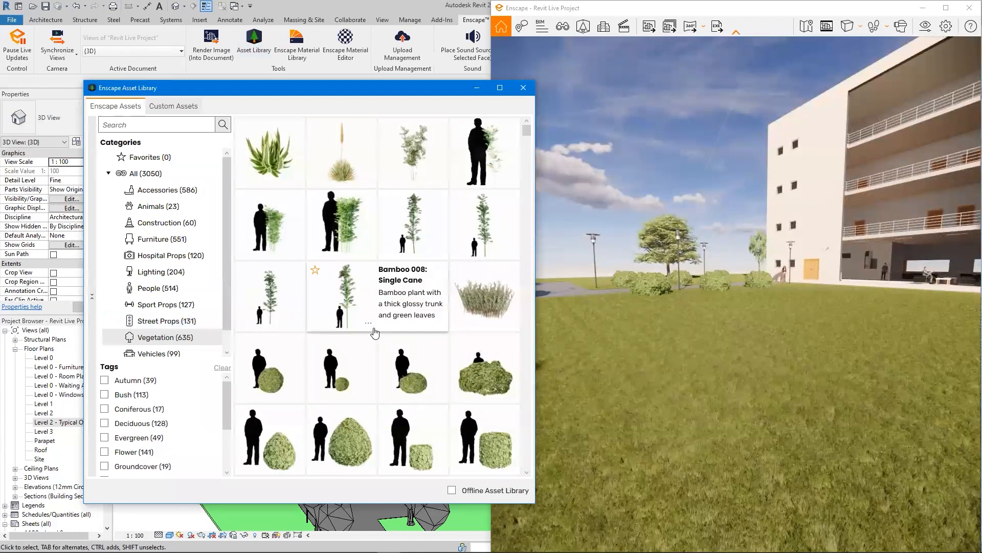
{"action": "scroll", "coordinate": [378, 331], "scroll_direction": "down", "scroll_amount": 1}
{"action": "scroll", "coordinate": [412, 335], "scroll_direction": "down", "scroll_amount": 10}
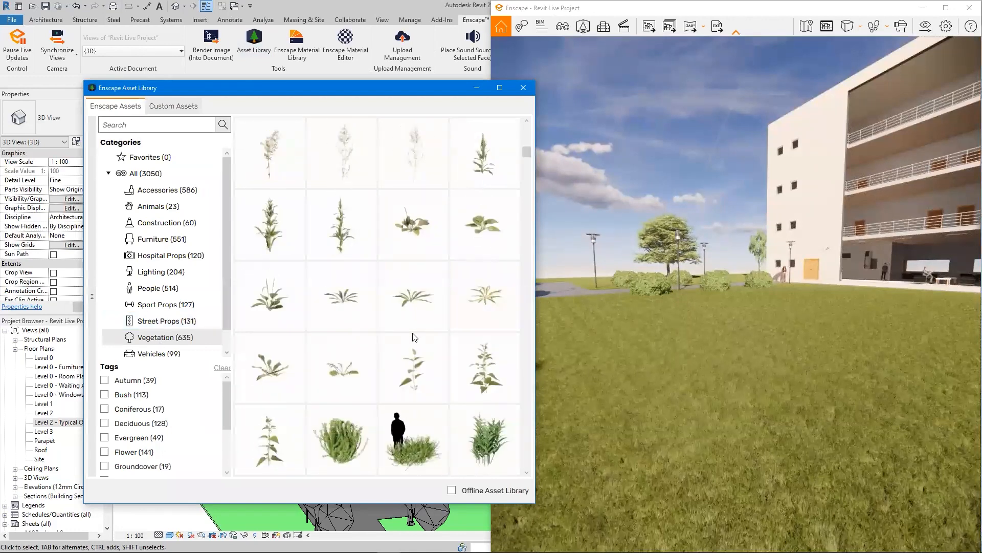
{"action": "scroll", "coordinate": [415, 337], "scroll_direction": "down", "scroll_amount": 5}
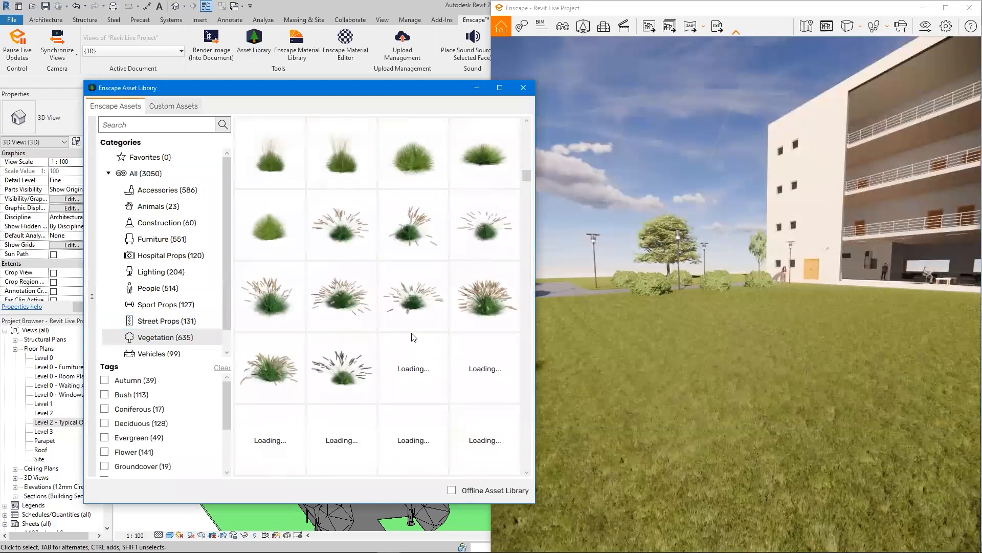
{"action": "scroll", "coordinate": [414, 337], "scroll_direction": "down", "scroll_amount": 2}
{"action": "scroll", "coordinate": [414, 337], "scroll_direction": "down", "scroll_amount": 2}
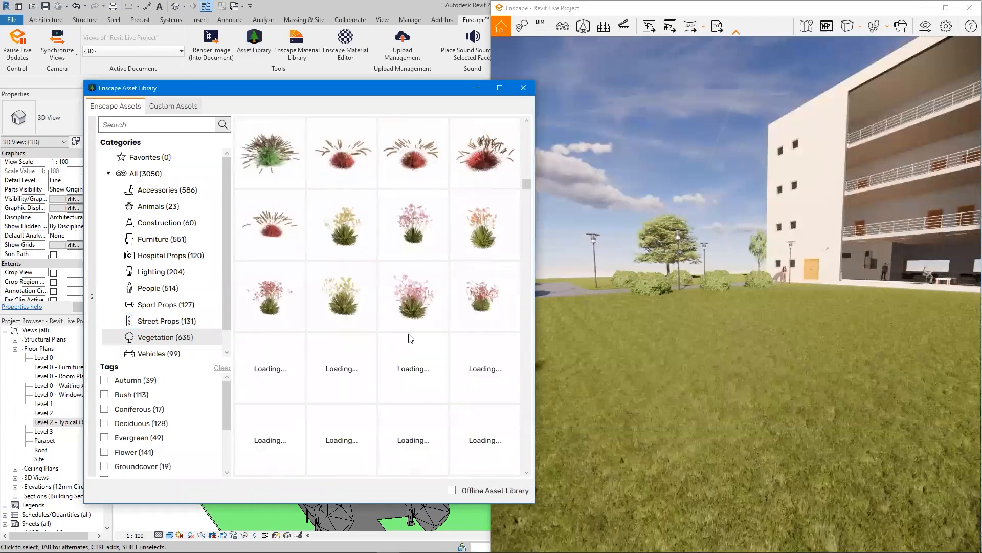
{"action": "mouse_move", "coordinate": [408, 337]}
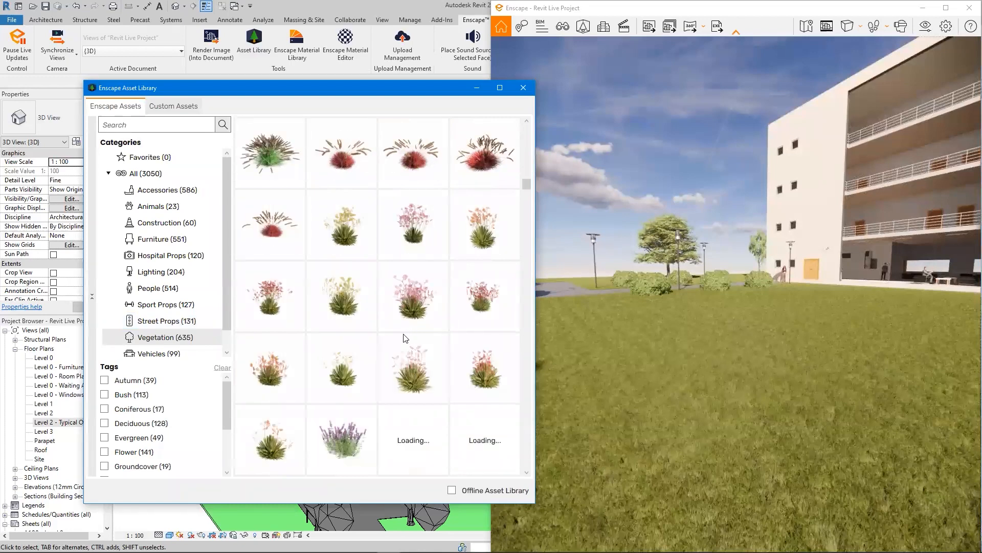
{"action": "scroll", "coordinate": [397, 340], "scroll_direction": "down", "scroll_amount": 5}
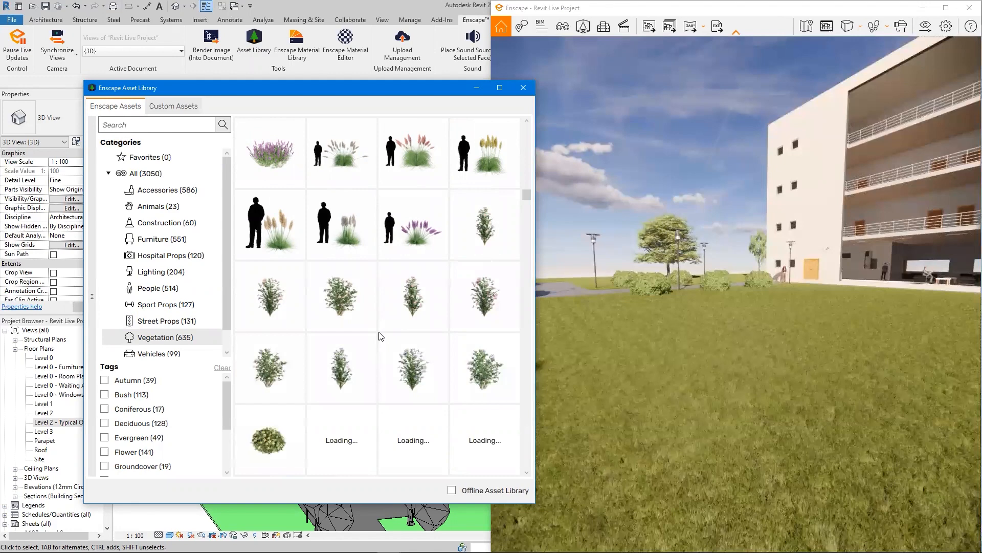
{"action": "mouse_move", "coordinate": [420, 249]}
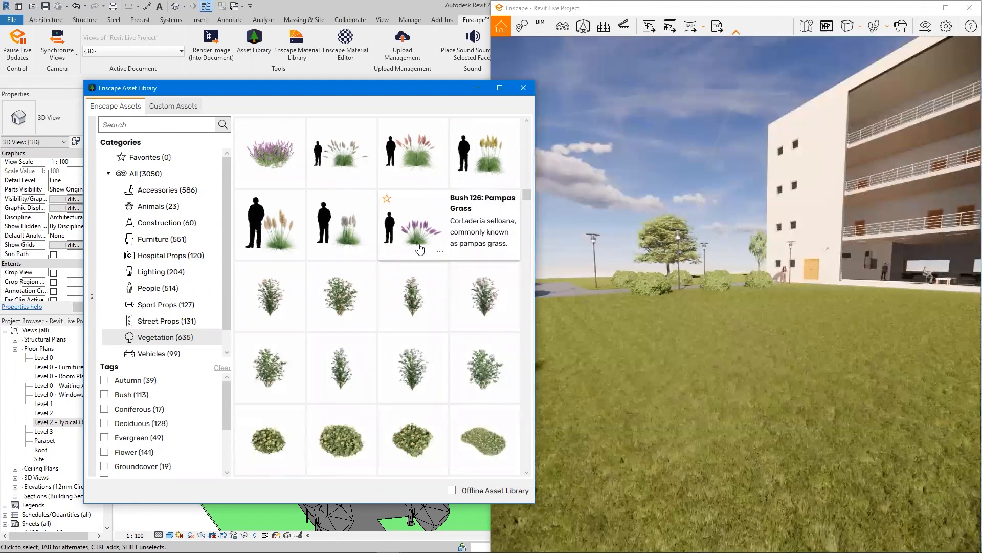
{"action": "left_click", "coordinate": [419, 249]}
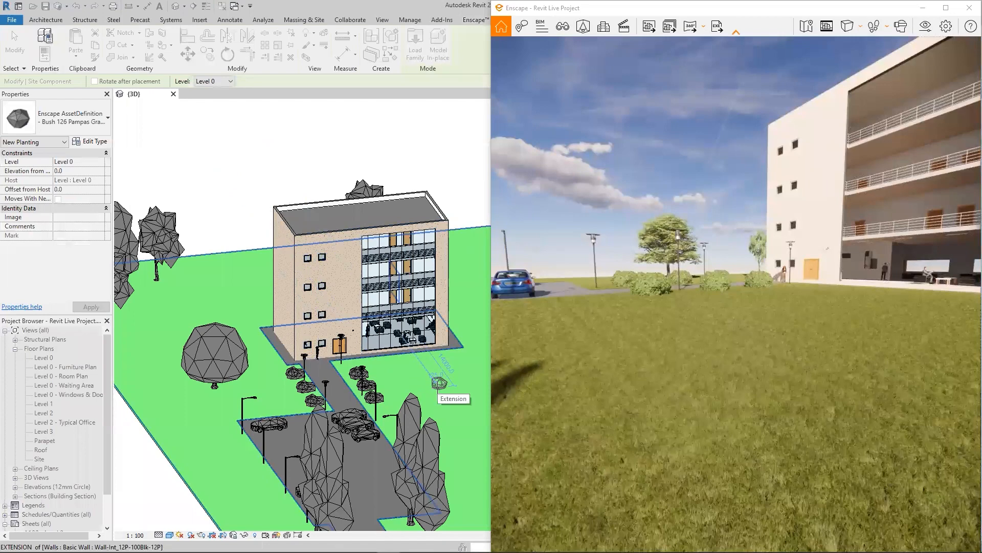
- Place the pampas grass on the lawn in front of the building's glazed facade and close the asset library
{"action": "left_click", "coordinate": [439, 383]}
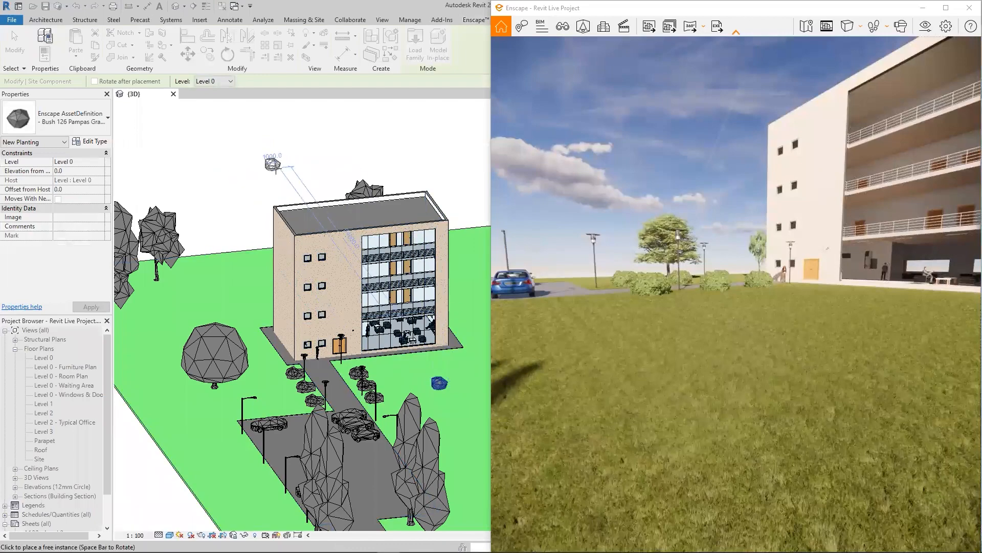
{"action": "left_click", "coordinate": [273, 165]}
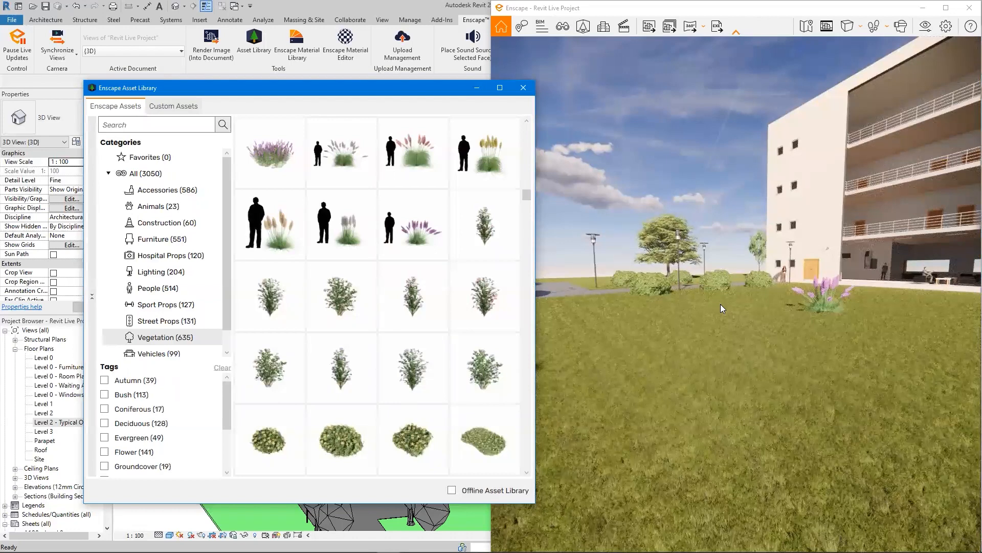
{"action": "left_click", "coordinate": [530, 90]}
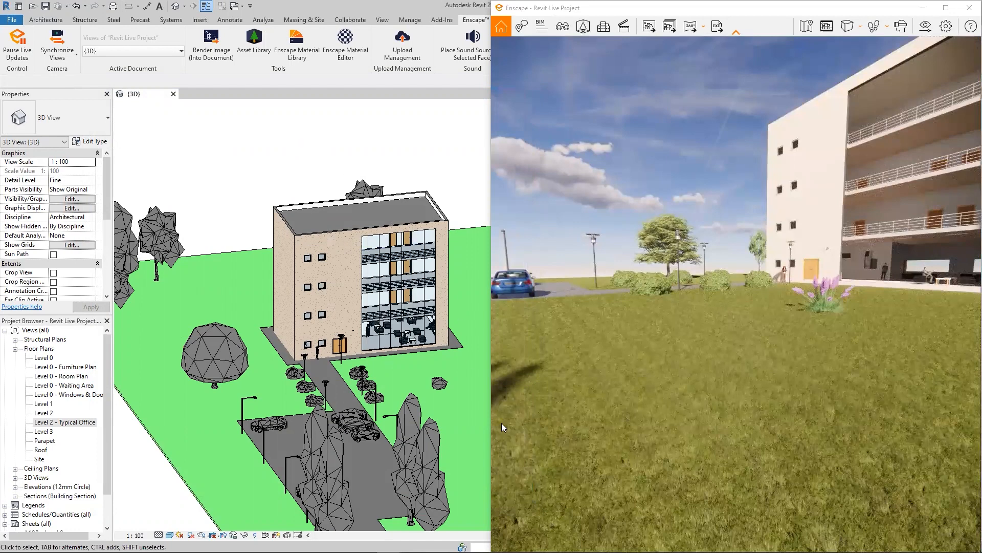
- Move the pampas grass across the lawn, farther from the building and closer to the Enscape camera, and deselect it
{"action": "left_click", "coordinate": [439, 383]}
{"action": "key", "text": "m"}
{"action": "key", "text": "v"}
{"action": "left_click", "coordinate": [438, 389]}
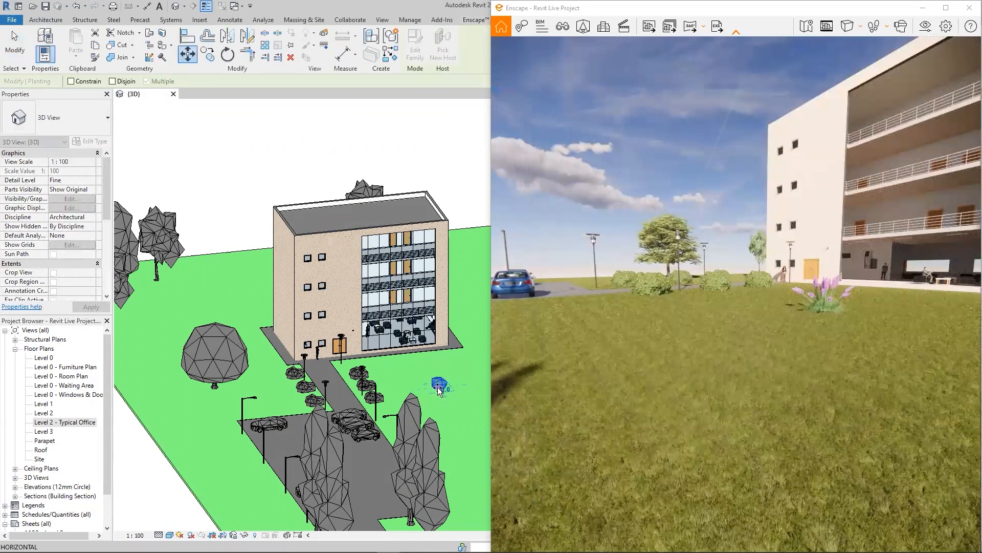
{"action": "left_click", "coordinate": [471, 405]}
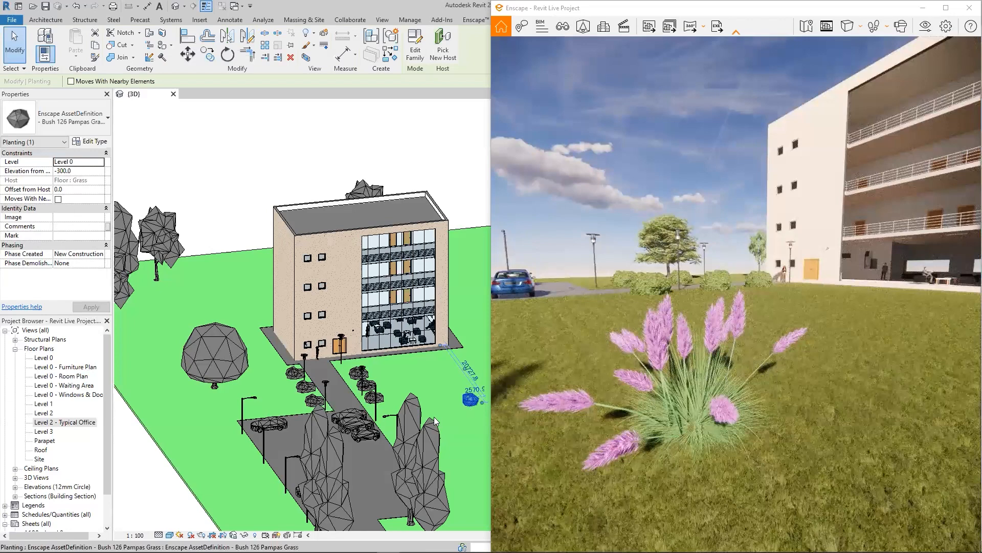
{"action": "left_click", "coordinate": [187, 179]}
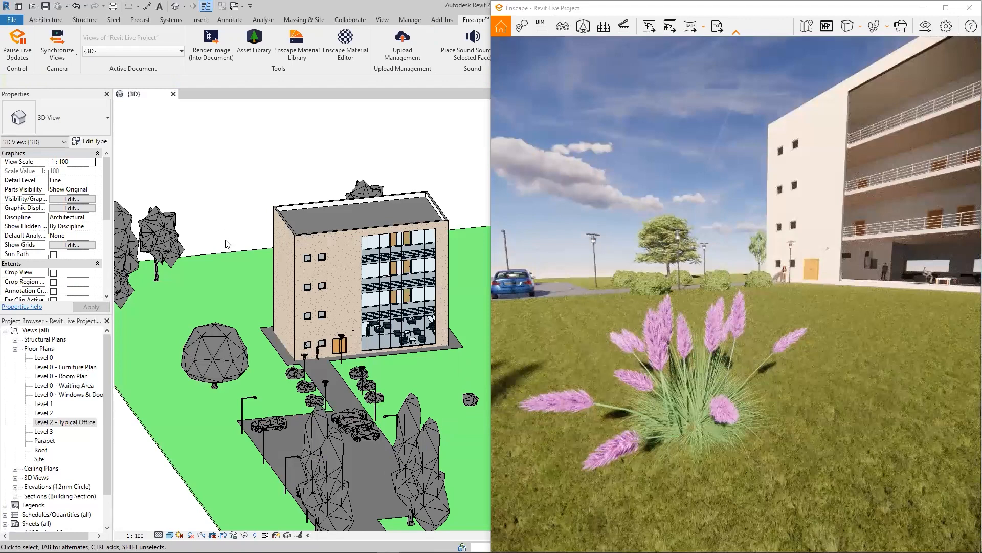
- Inspect the Grass floor's layer structure and its material's appearance image, and close the dialogs without changing anything
{"action": "left_click", "coordinate": [218, 255]}
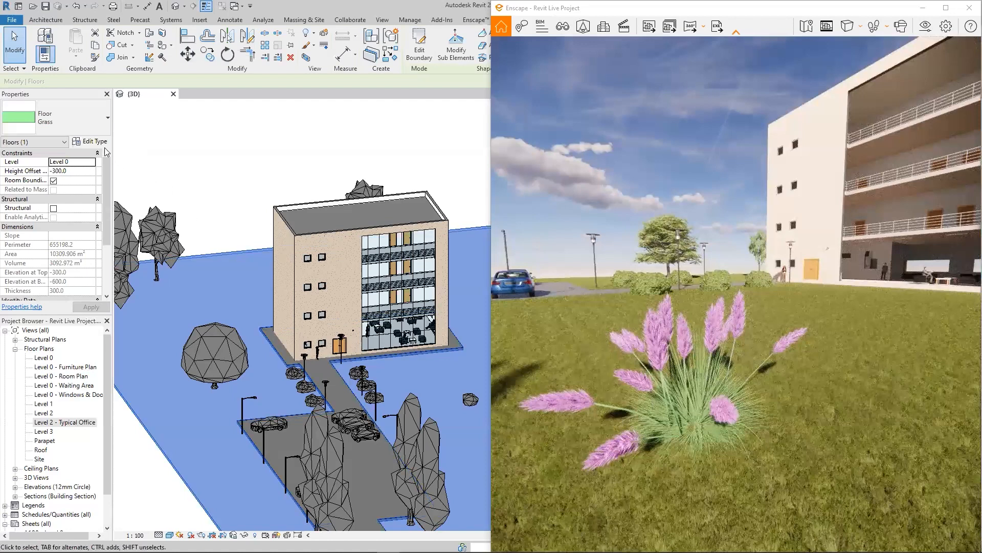
{"action": "left_click", "coordinate": [90, 141]}
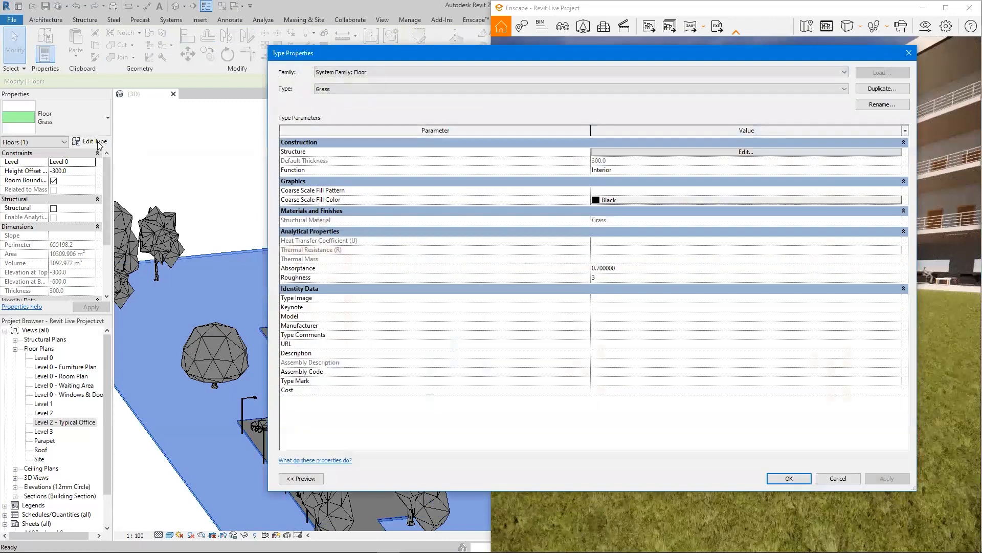
{"action": "left_click", "coordinate": [635, 152]}
{"action": "left_click", "coordinate": [502, 151]}
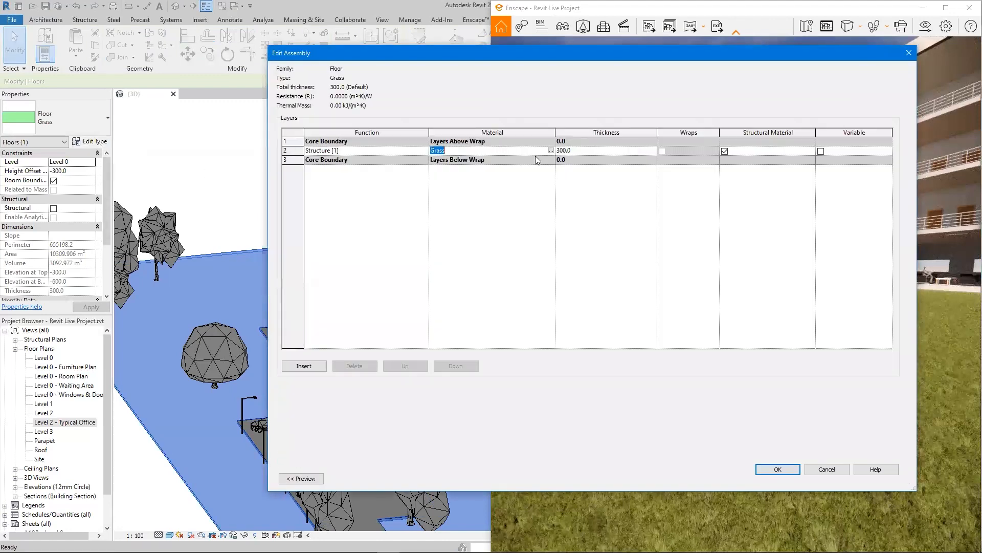
{"action": "left_click", "coordinate": [550, 151]}
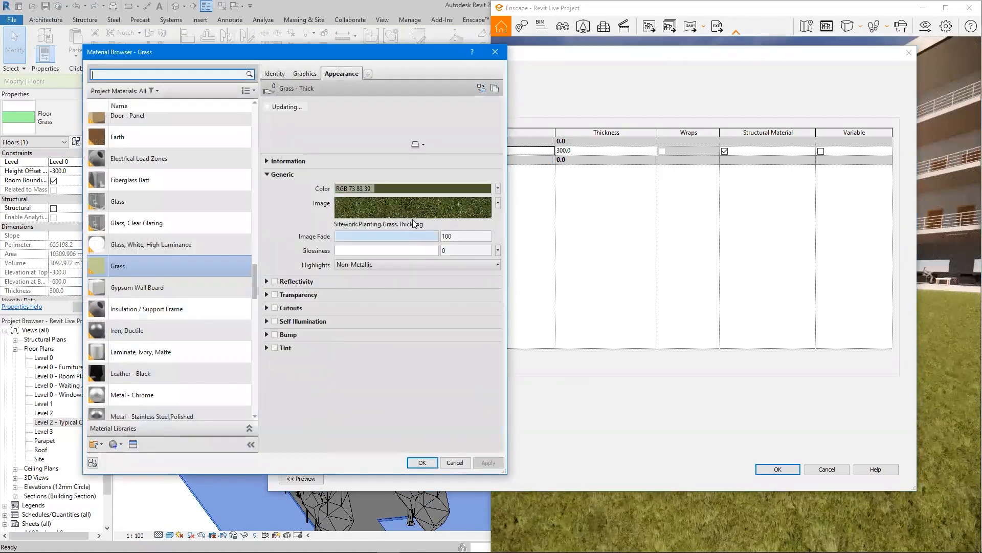
{"action": "left_click", "coordinate": [498, 203]}
{"action": "left_click", "coordinate": [498, 203]}
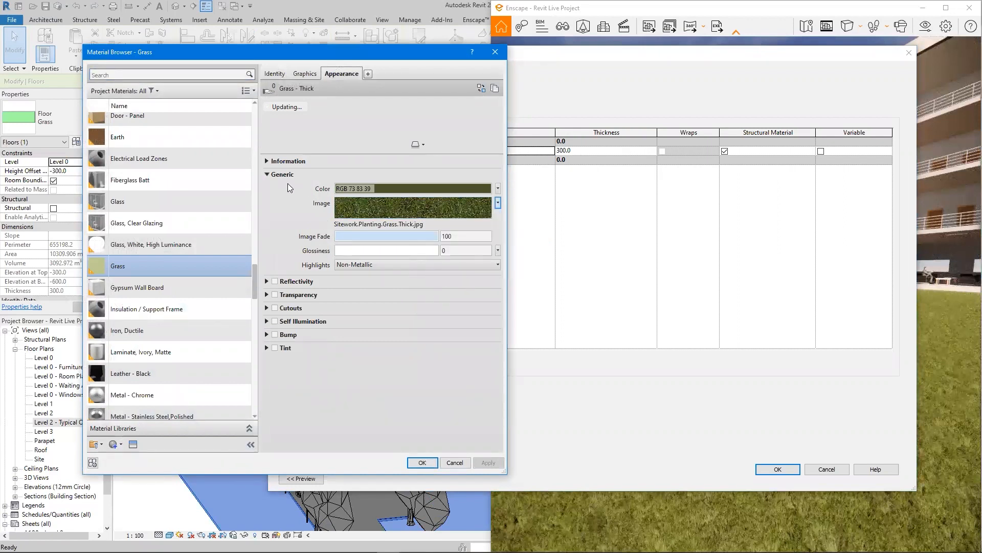
{"action": "left_click", "coordinate": [454, 463]}
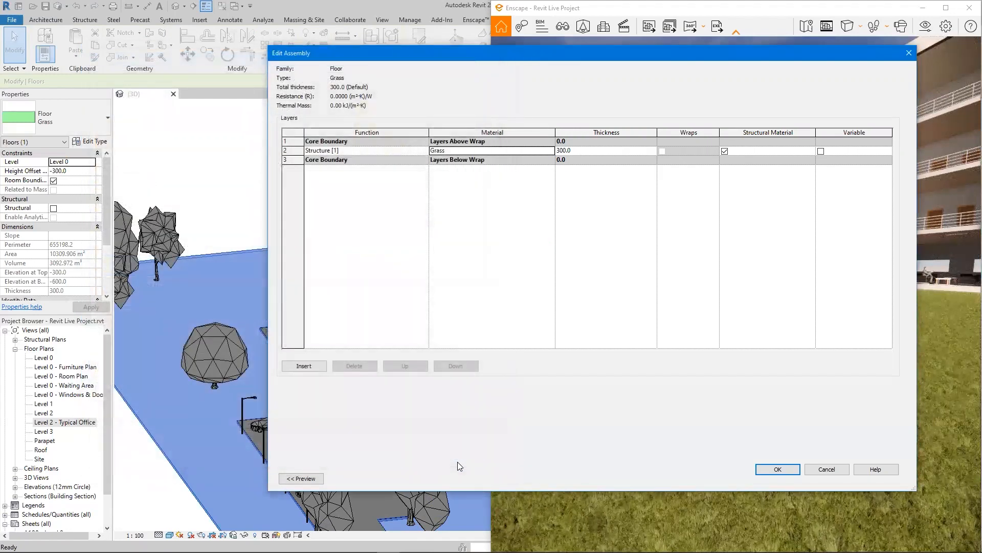
{"action": "left_click", "coordinate": [832, 470]}
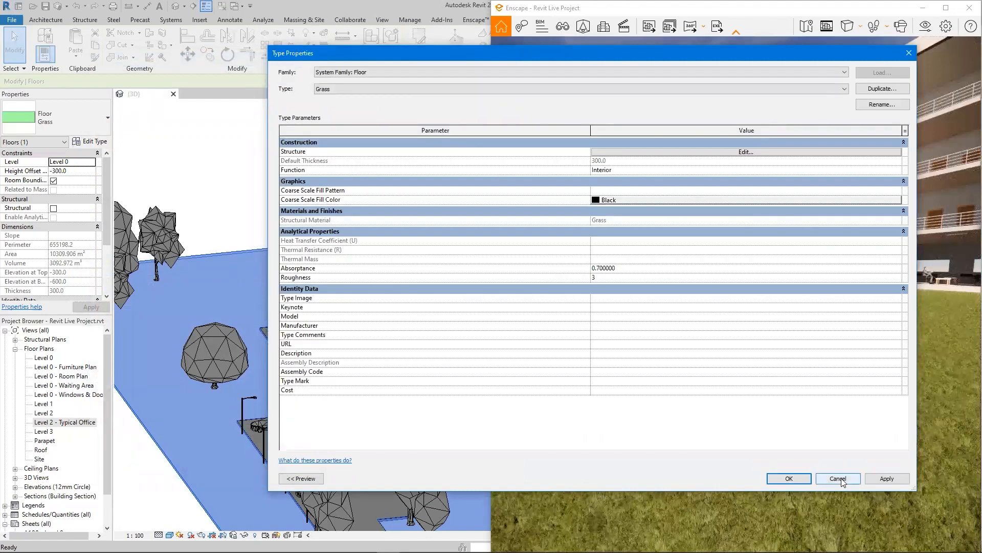
{"action": "left_click", "coordinate": [836, 477]}
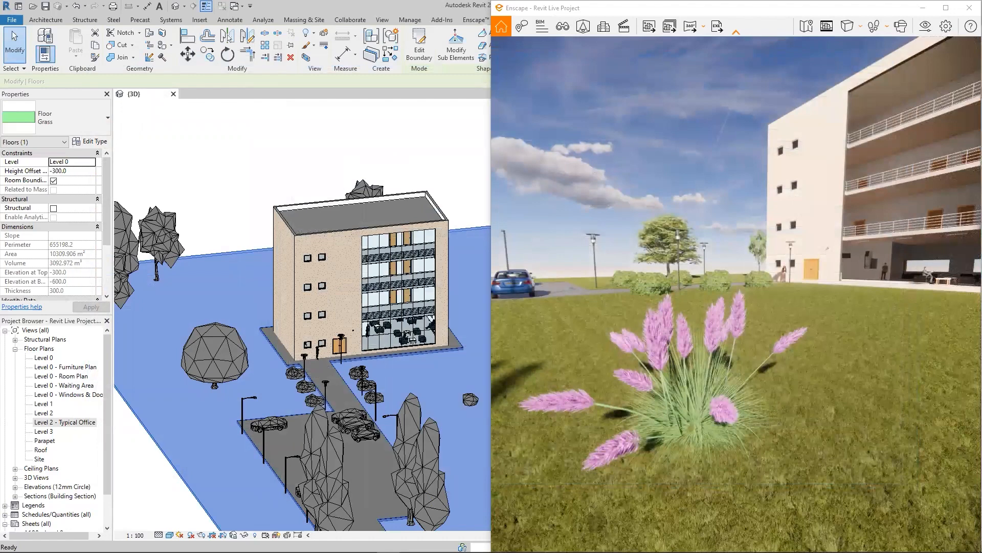
{"action": "left_click", "coordinate": [356, 150]}
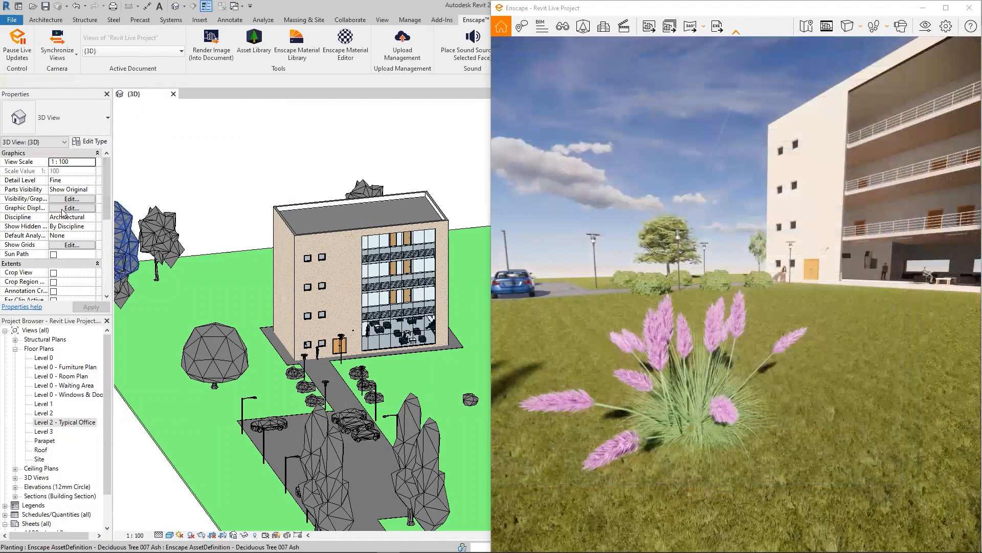
- Turn on the section box in the 3D view and bring the whole site into view
{"action": "scroll", "coordinate": [62, 212], "scroll_direction": "down", "scroll_amount": 4}
{"action": "left_click", "coordinate": [53, 226]}
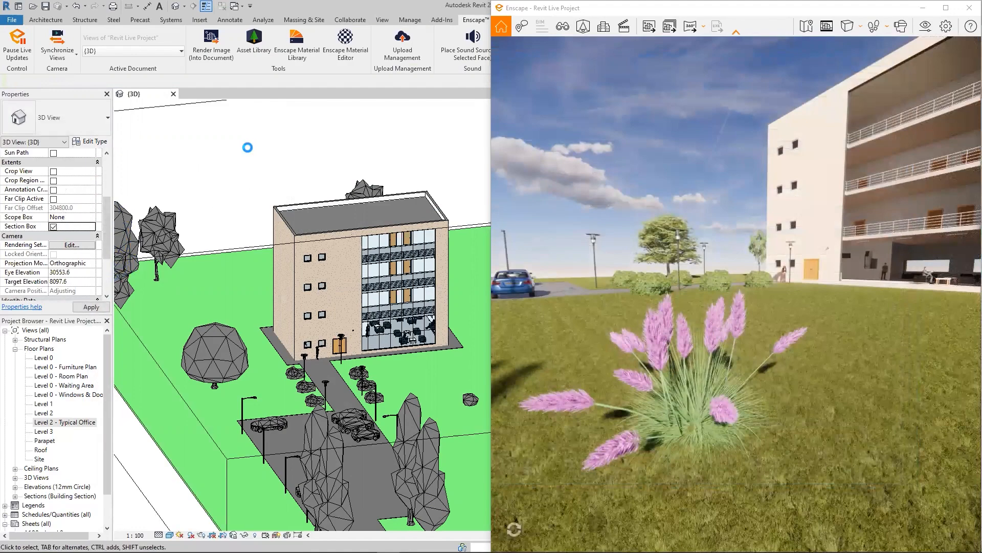
{"action": "scroll", "coordinate": [280, 151], "scroll_direction": "down", "scroll_amount": 2}
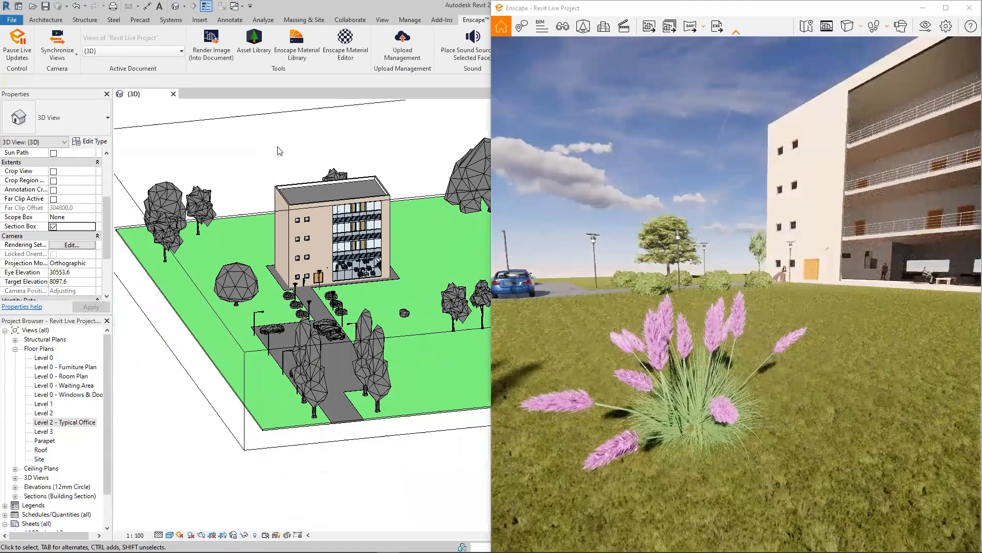
{"action": "scroll", "coordinate": [277, 147], "scroll_direction": "down", "scroll_amount": 1}
{"action": "middle_click_drag", "start_coordinate": [412, 427], "coordinate": [323, 434]}
{"action": "scroll", "coordinate": [356, 467], "scroll_direction": "down", "scroll_amount": 1}
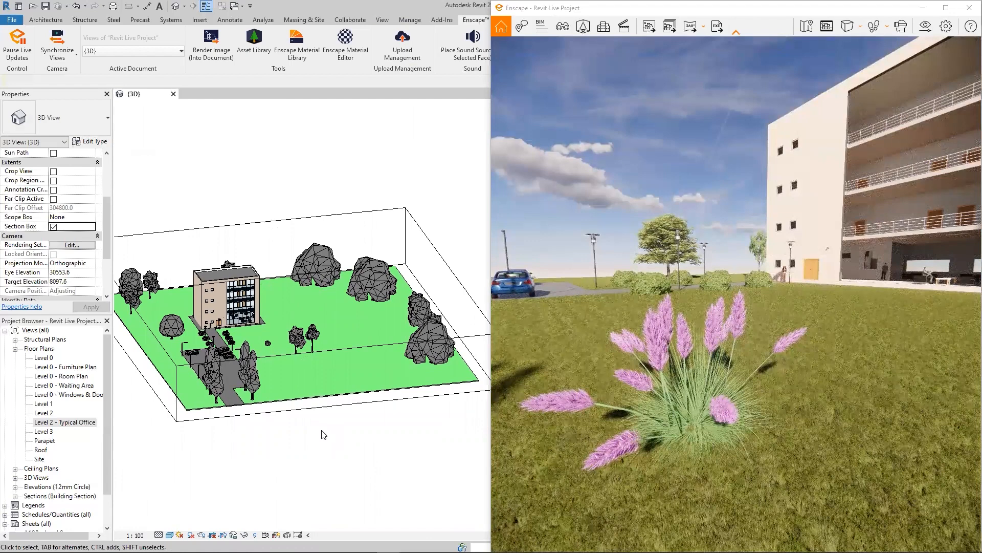
- Pull the section box's front face back toward the building to cut off the parking area, and view the cut in Enscape
{"action": "left_click", "coordinate": [318, 404]}
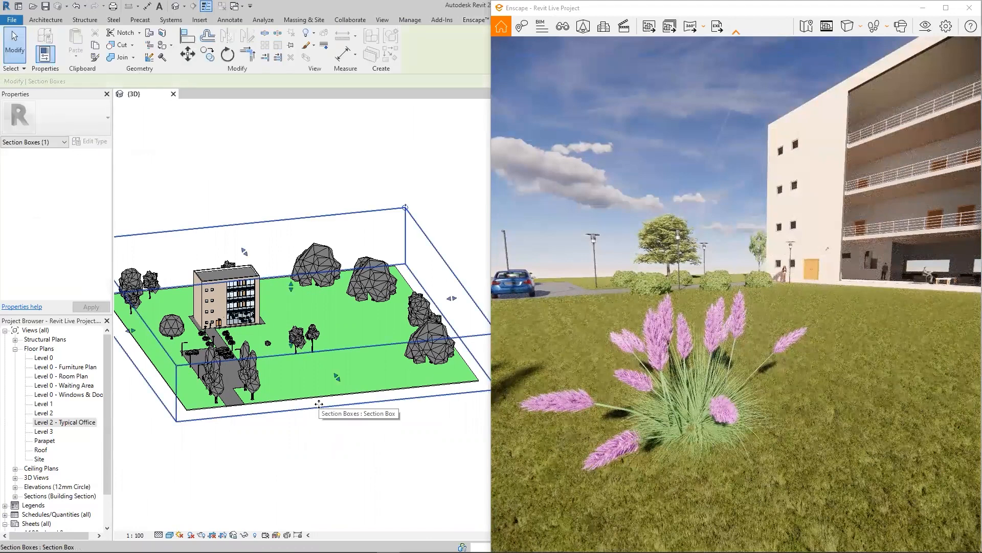
{"action": "left_click_drag", "start_coordinate": [291, 286], "coordinate": [294, 306]}
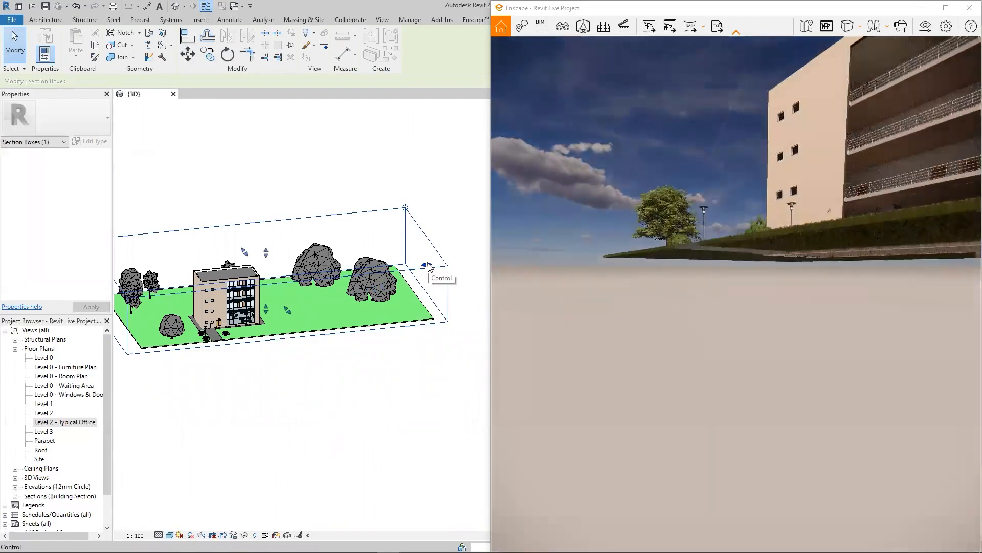
{"action": "left_click_drag", "start_coordinate": [772, 335], "coordinate": [803, 336]}
{"action": "key", "text": "w"}
{"action": "key", "text": "s"}
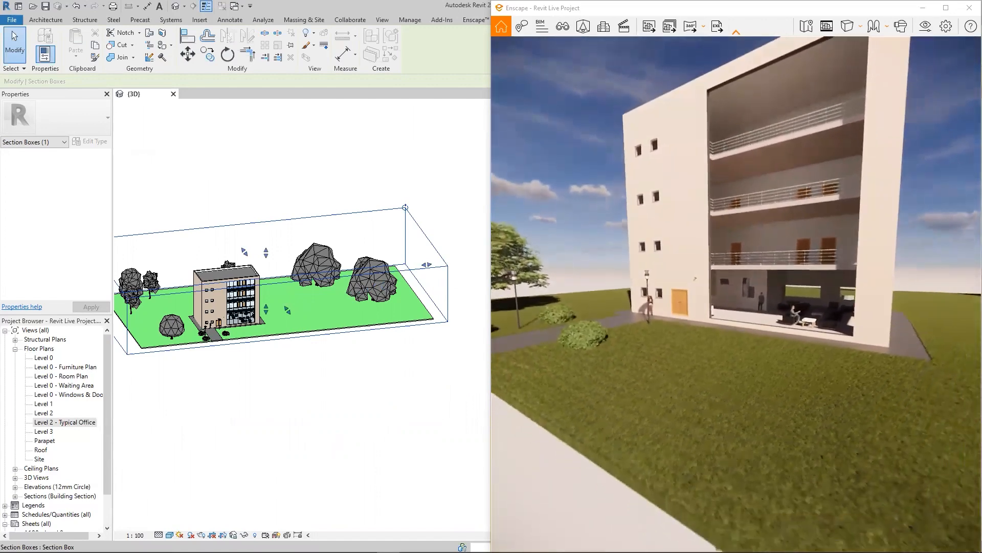
- Pull the section box's side face past the two large trees to just beyond the building's end wall
{"action": "left_click_drag", "start_coordinate": [427, 265], "coordinate": [260, 296]}
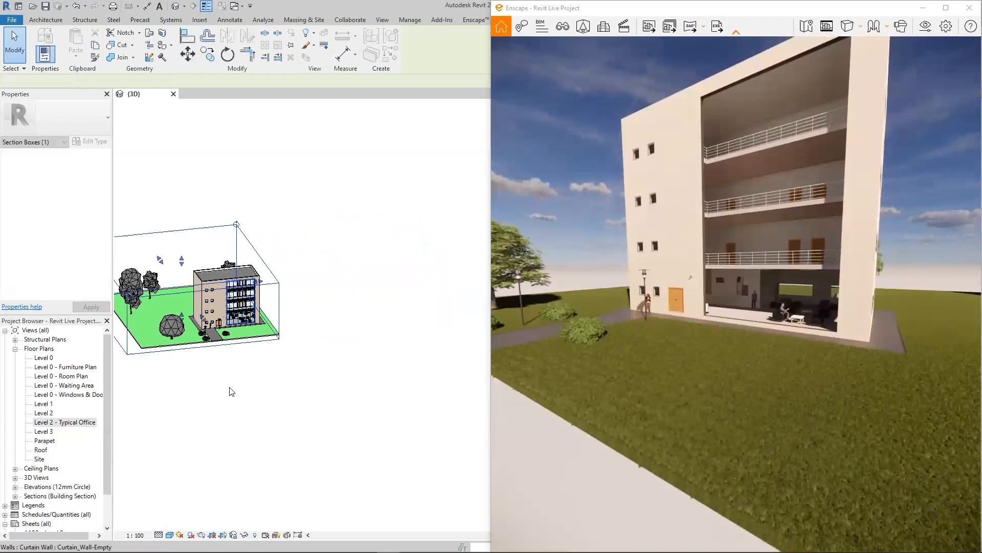
{"action": "middle_click_drag", "start_coordinate": [233, 392], "coordinate": [319, 405]}
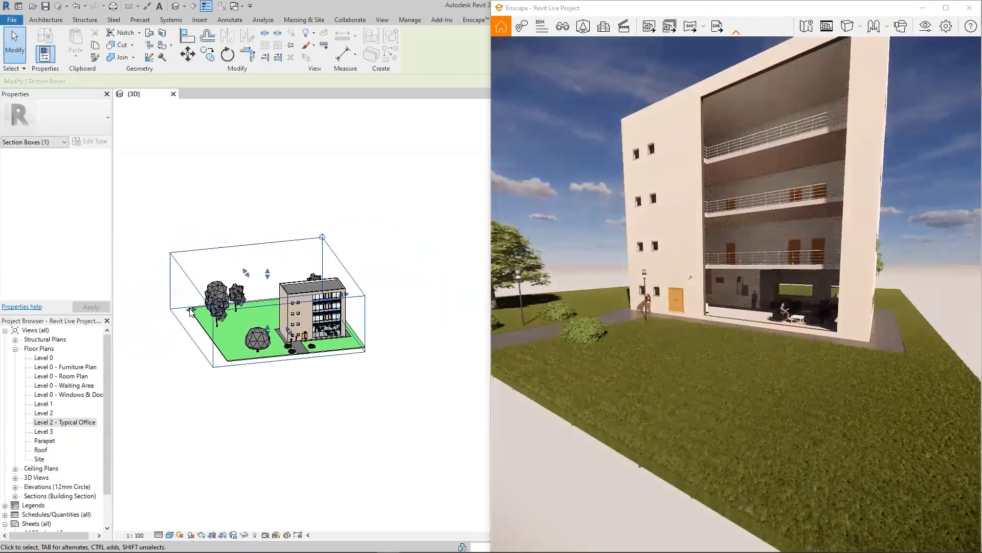
- Pull the section box's remaining side face and back face in close around the building, and deselect the box
{"action": "left_click_drag", "start_coordinate": [191, 309], "coordinate": [267, 302]}
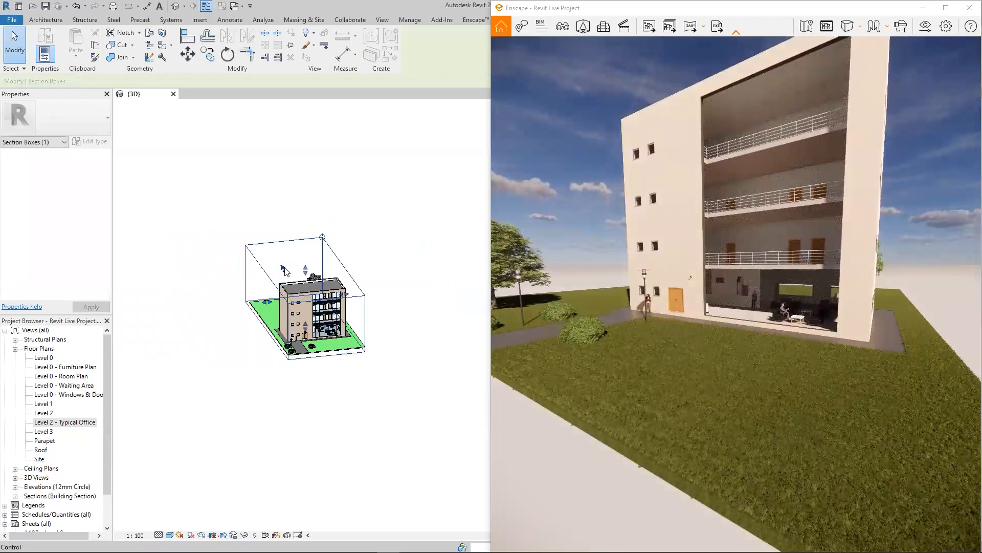
{"action": "left_click_drag", "start_coordinate": [283, 268], "coordinate": [301, 293]}
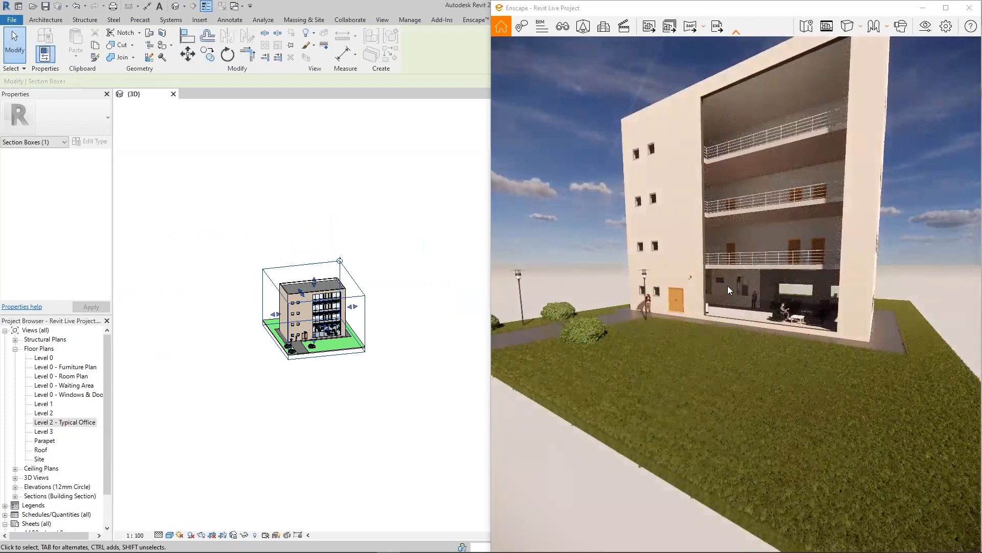
{"action": "left_click", "coordinate": [377, 171]}
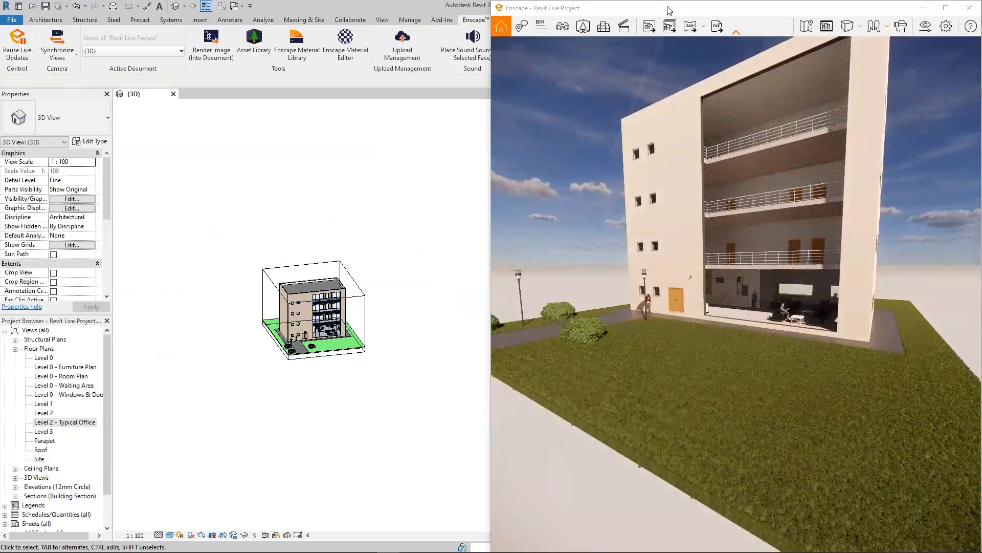
- Minimize Enscape, orient the Revit 3D view to the floor plan Level 0 - Waiting Area, and show the cropped room at an angle
{"action": "left_click", "coordinate": [926, 12]}
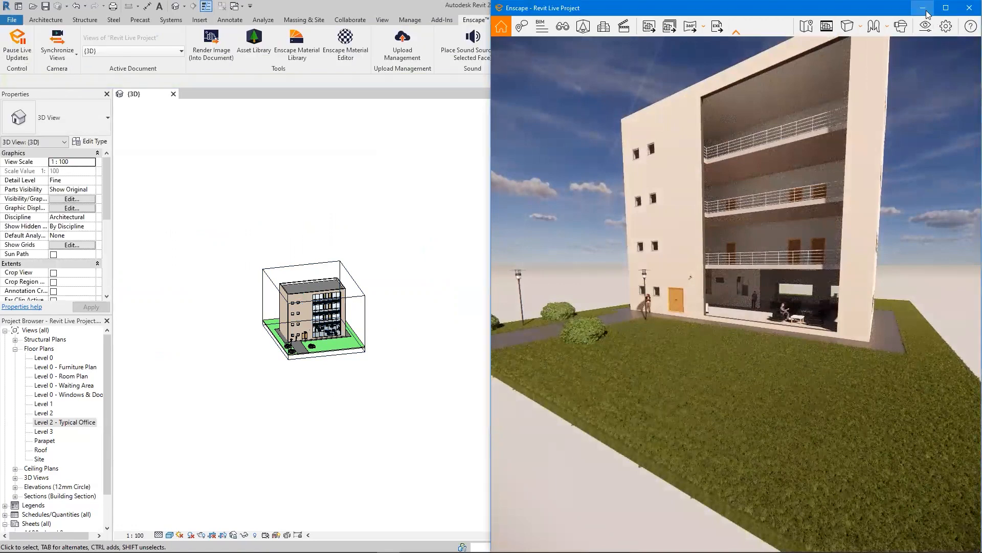
{"action": "left_click", "coordinate": [924, 8]}
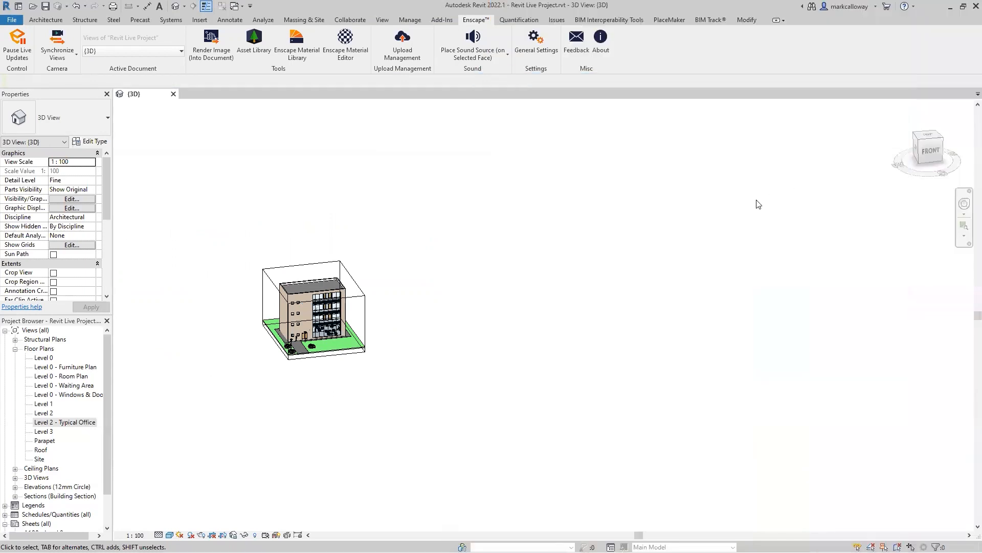
{"action": "middle_click_drag", "start_coordinate": [536, 256], "coordinate": [669, 287]}
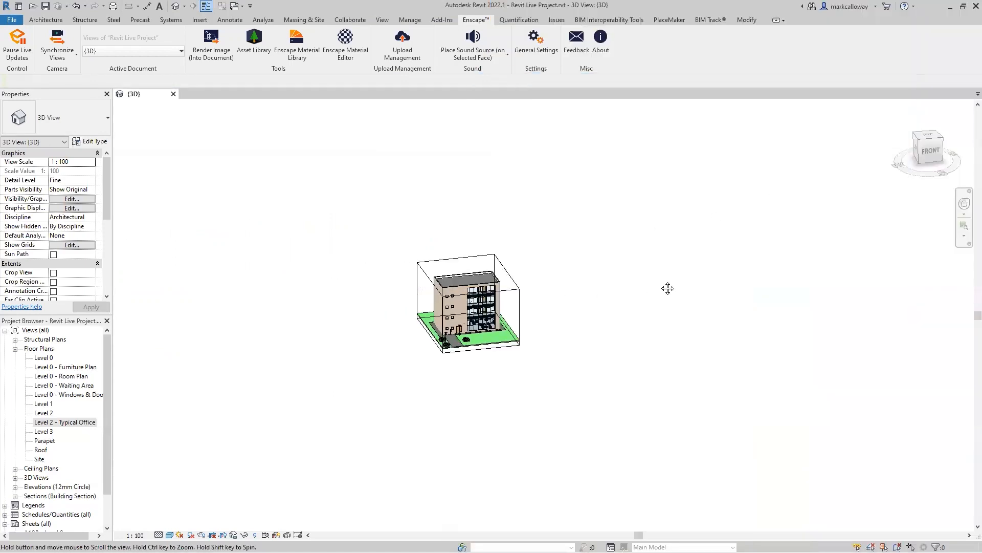
{"action": "scroll", "coordinate": [449, 285], "scroll_direction": "up", "scroll_amount": 2}
{"action": "scroll", "coordinate": [447, 283], "scroll_direction": "up", "scroll_amount": 3}
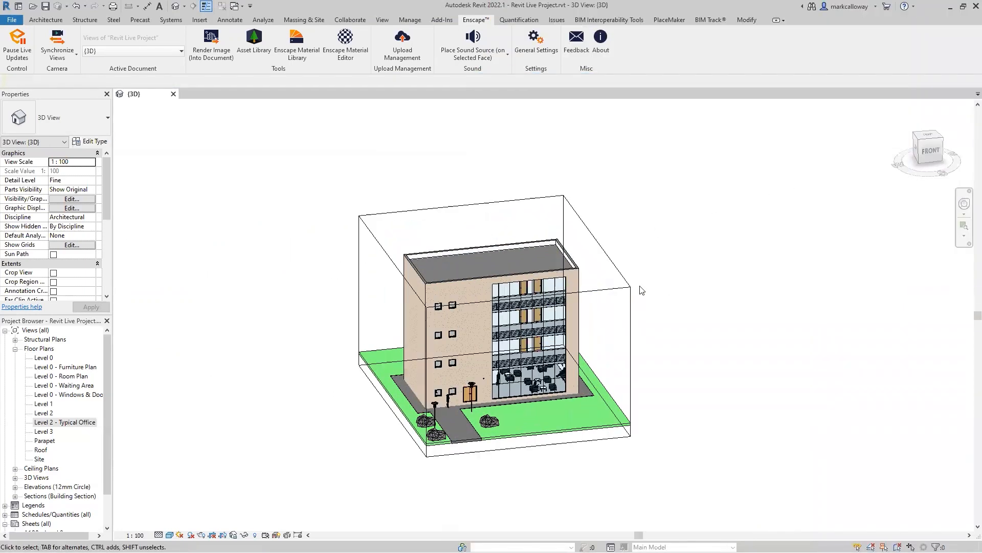
{"action": "right_click", "coordinate": [932, 152]}
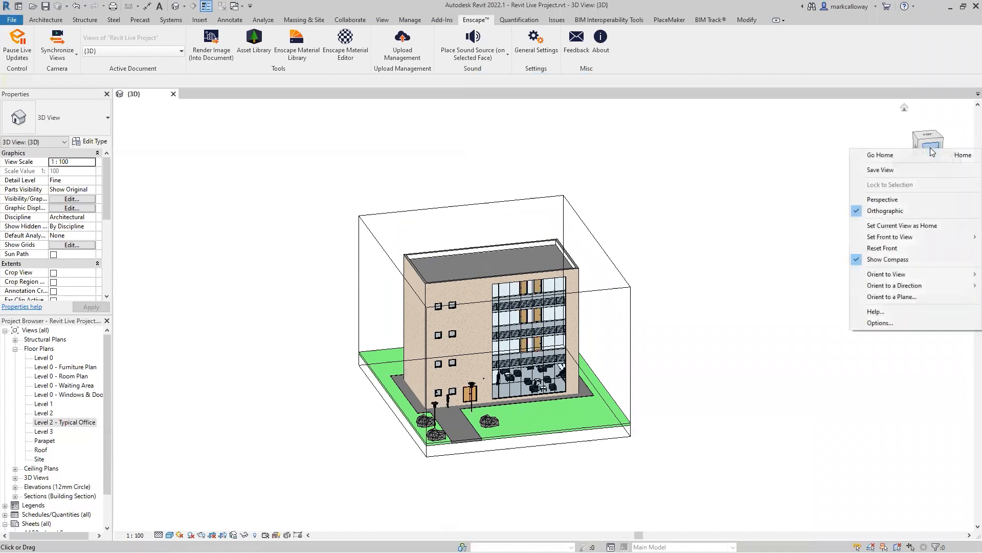
{"action": "mouse_move", "coordinate": [903, 274]}
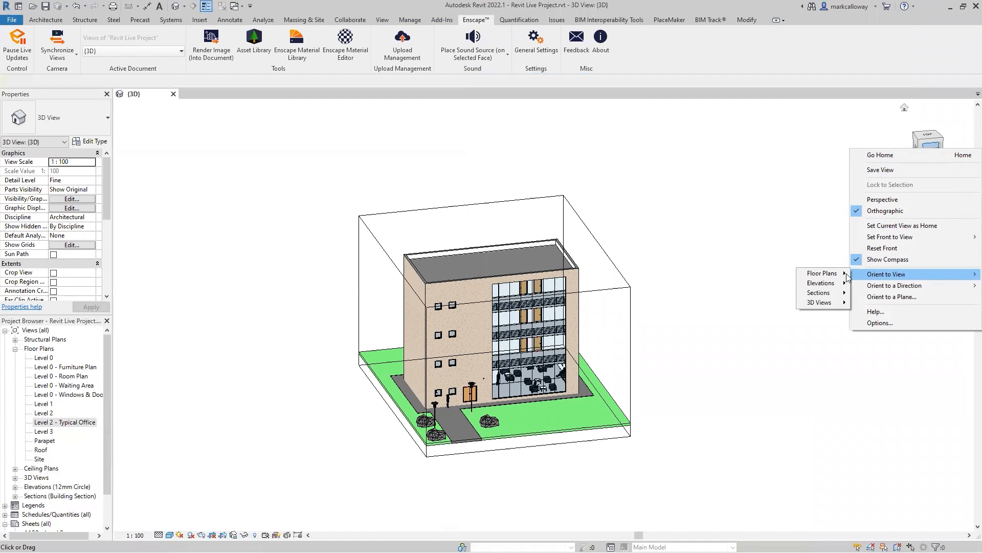
{"action": "mouse_move", "coordinate": [842, 278]}
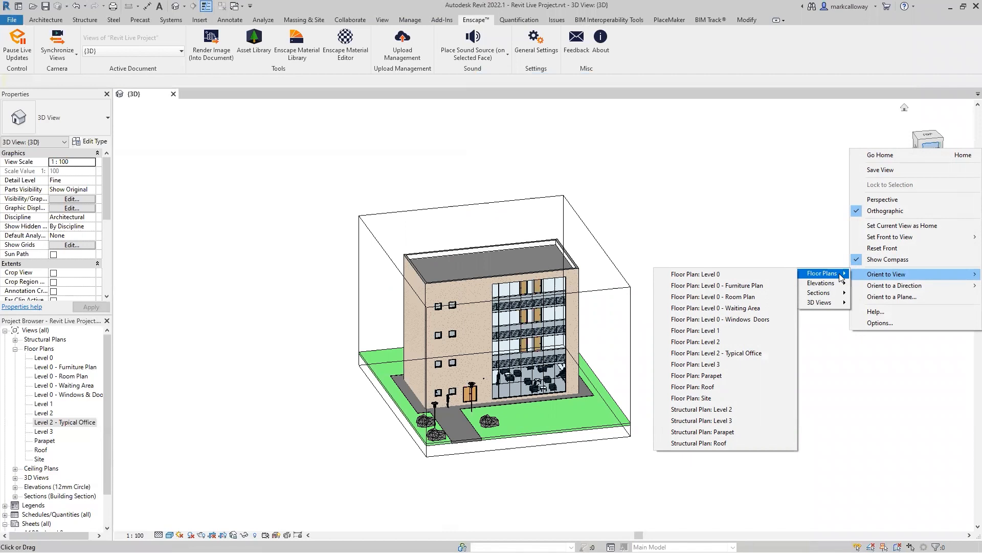
{"action": "left_click", "coordinate": [768, 307]}
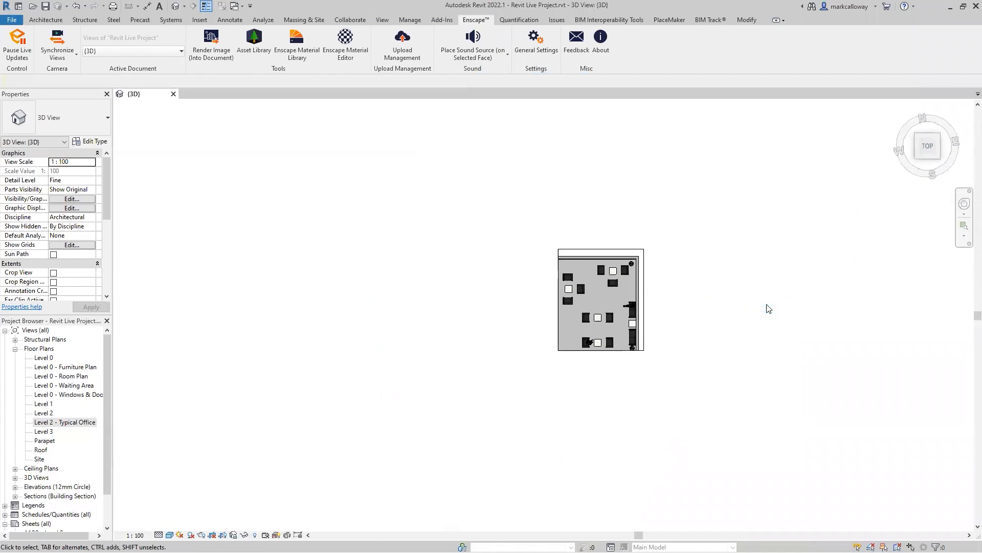
{"action": "middle_click_drag", "start_coordinate": [660, 386], "coordinate": [695, 105], "text": "shift"}
{"action": "scroll", "coordinate": [716, 266], "scroll_direction": "up", "scroll_amount": 5}
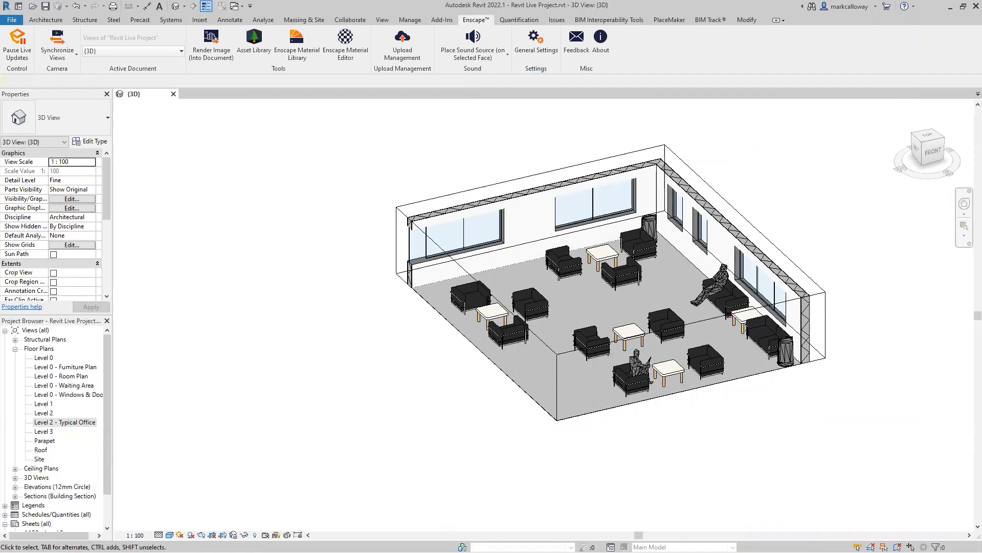
- Switch to Enscape and fly in among the armchairs and tables of the isolated waiting area
{"action": "key", "text": "super"}
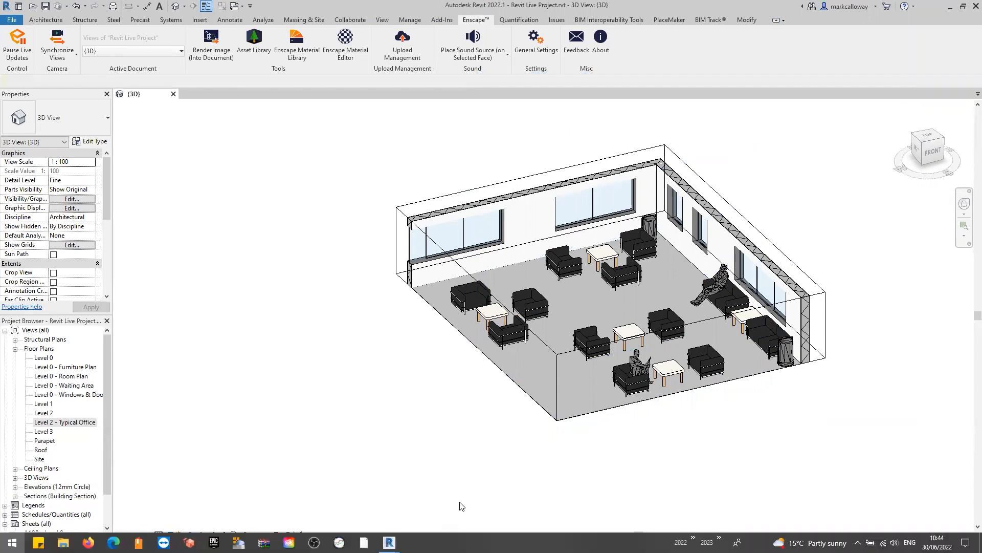
{"action": "mouse_move", "coordinate": [389, 542]}
{"action": "left_click", "coordinate": [427, 505]}
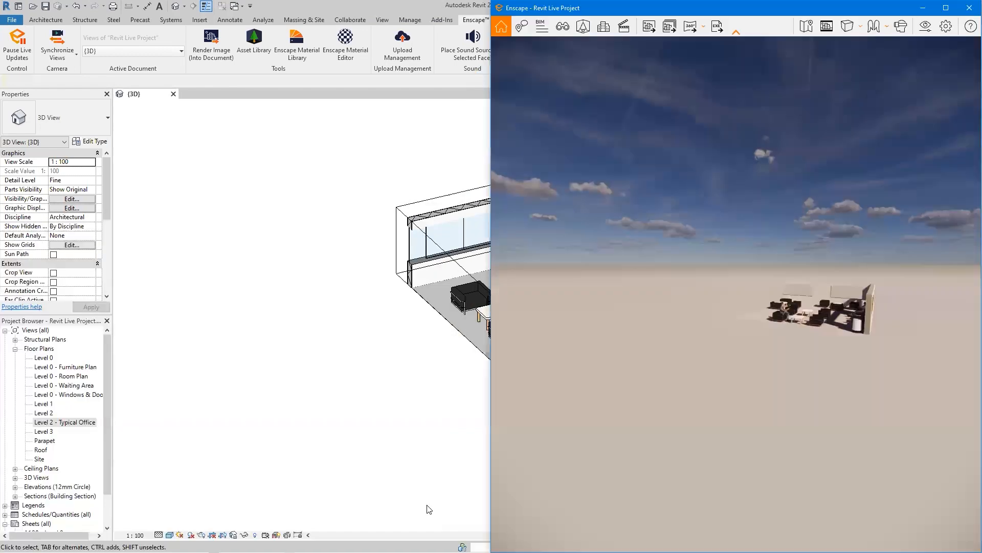
{"action": "left_click_drag", "start_coordinate": [732, 282], "coordinate": [859, 290]}
{"action": "key", "text": "w"}
{"action": "key", "text": "a"}
{"action": "key", "text": "s"}
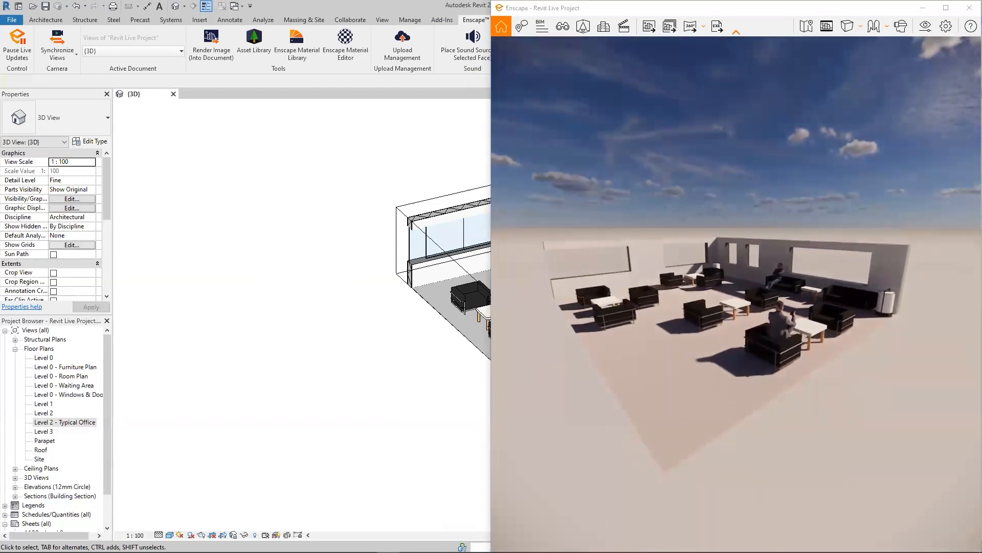
{"action": "key", "text": "w"}
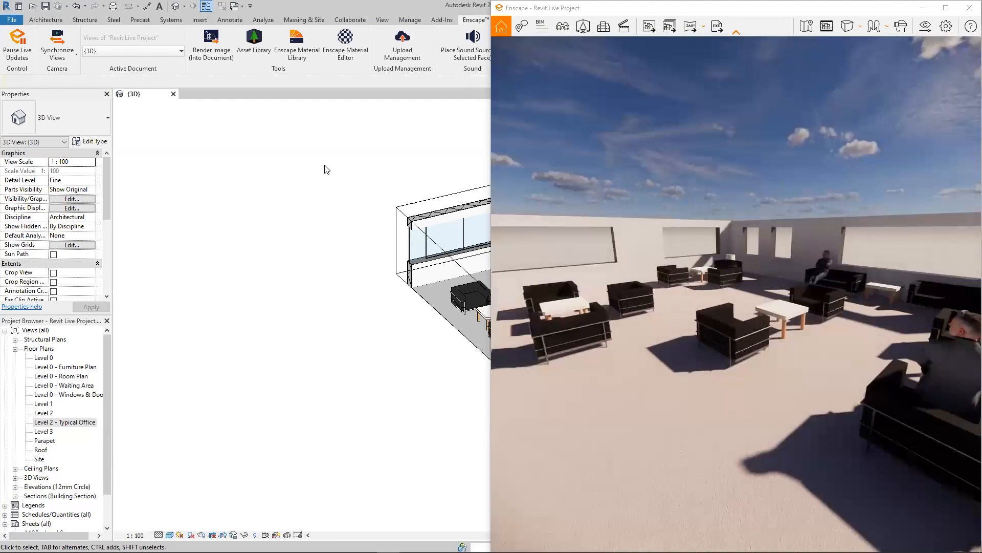
- Return to Revit and turn off the 3D view's section box to bring back the whole building and site
{"action": "left_click", "coordinate": [970, 8]}
{"action": "left_click_drag", "start_coordinate": [110, 220], "coordinate": [108, 245]}
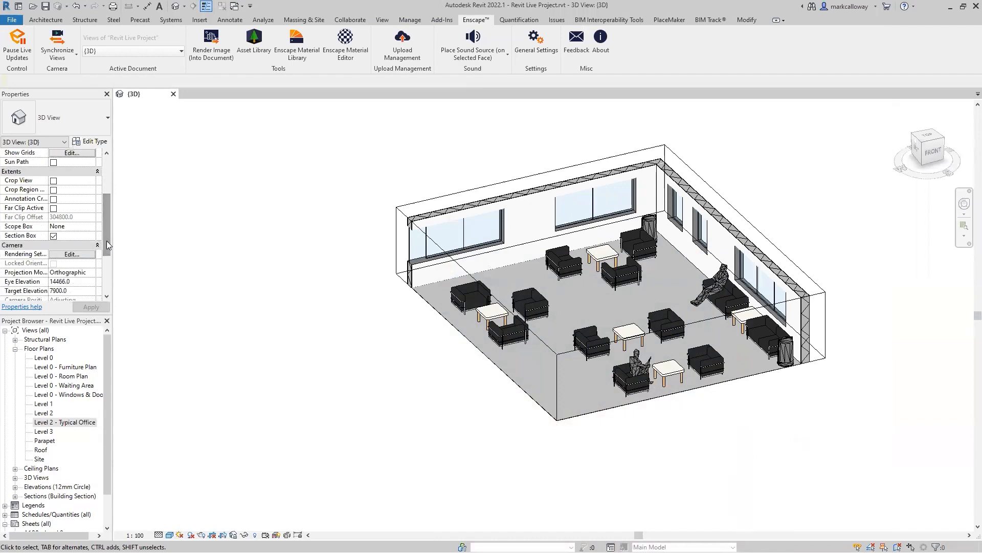
{"action": "left_click", "coordinate": [54, 236]}
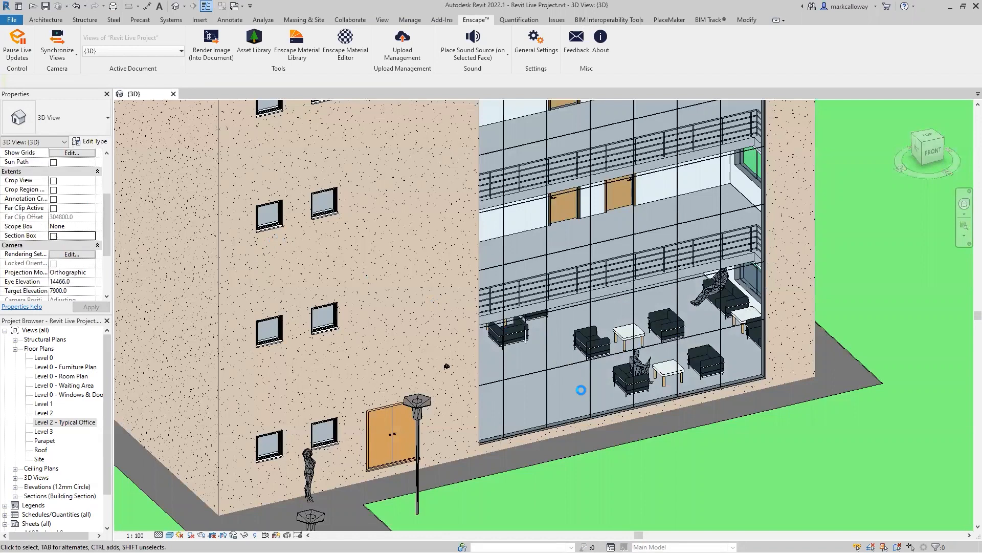
{"action": "scroll", "coordinate": [581, 390], "scroll_direction": "down", "scroll_amount": 4}
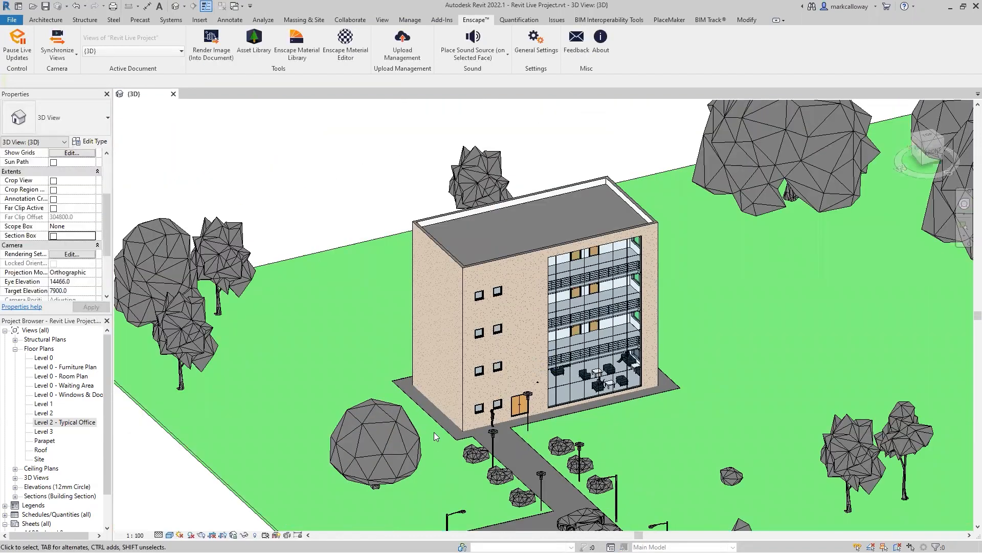
- Switch to Enscape and maximize its window on the waiting area interior
{"action": "key", "text": "super"}
{"action": "mouse_move", "coordinate": [389, 542]}
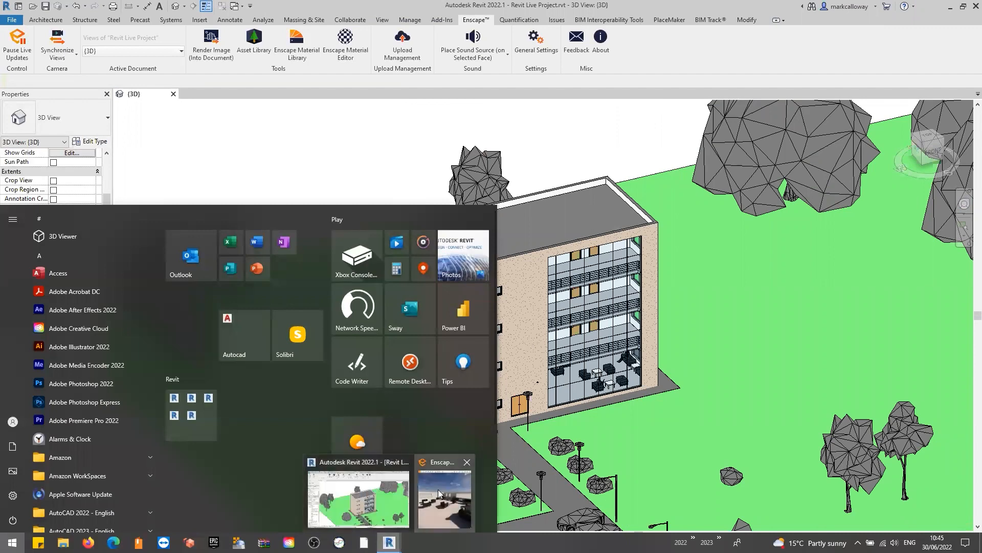
{"action": "left_click", "coordinate": [438, 493]}
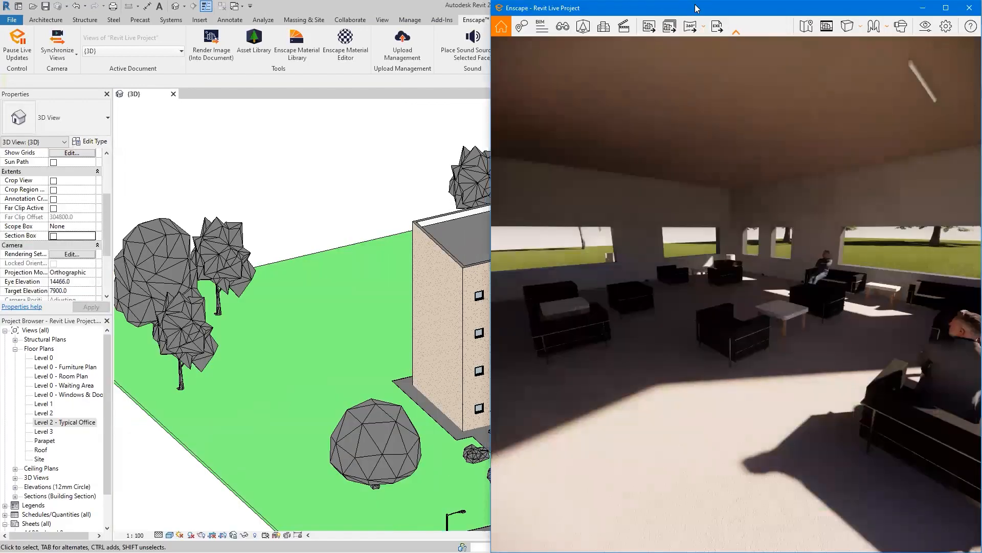
{"action": "left_click", "coordinate": [946, 8]}
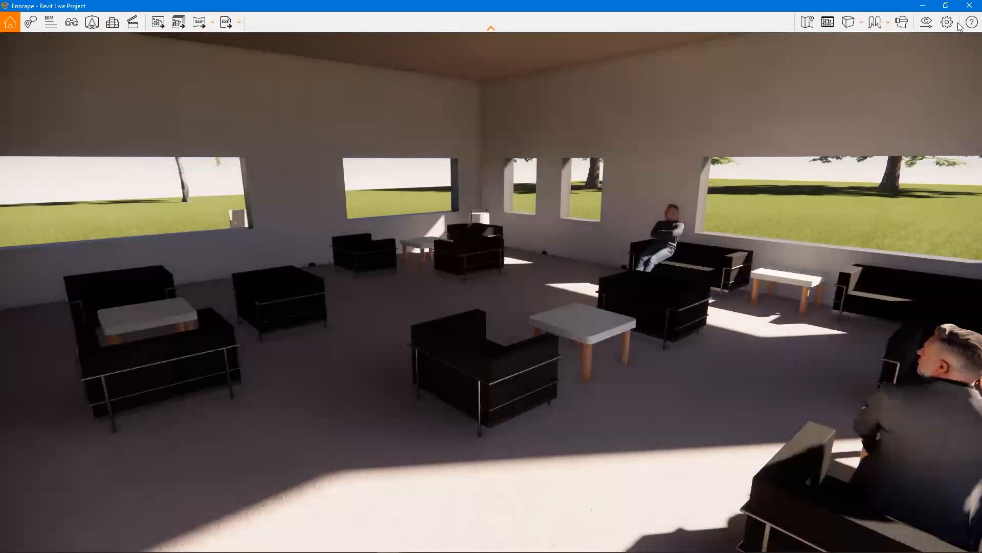
- Open Visual Settings and review the camera projection options, image corrections and effects, and the atmosphere settings without changing anything
{"action": "left_click", "coordinate": [928, 27]}
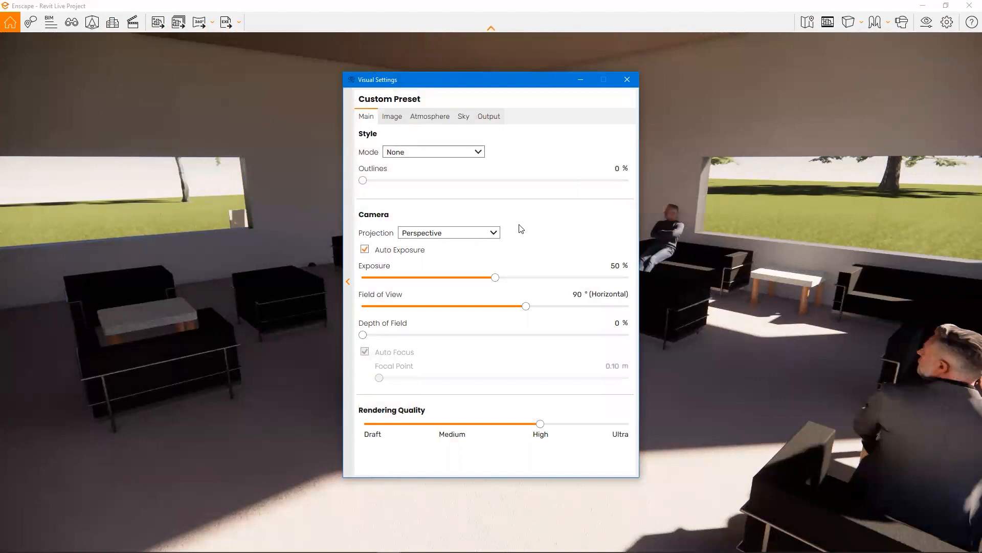
{"action": "left_click", "coordinate": [494, 233]}
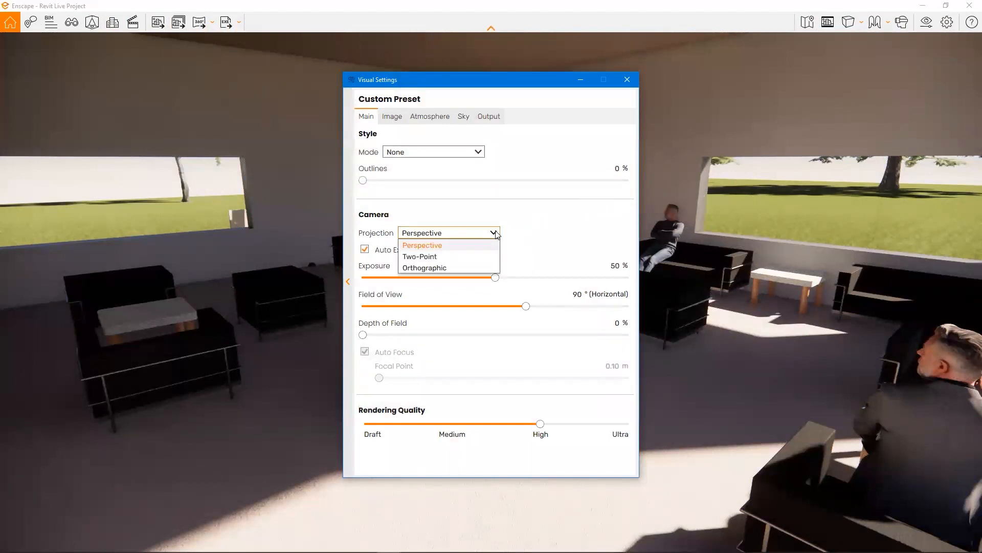
{"action": "left_click", "coordinate": [494, 234]}
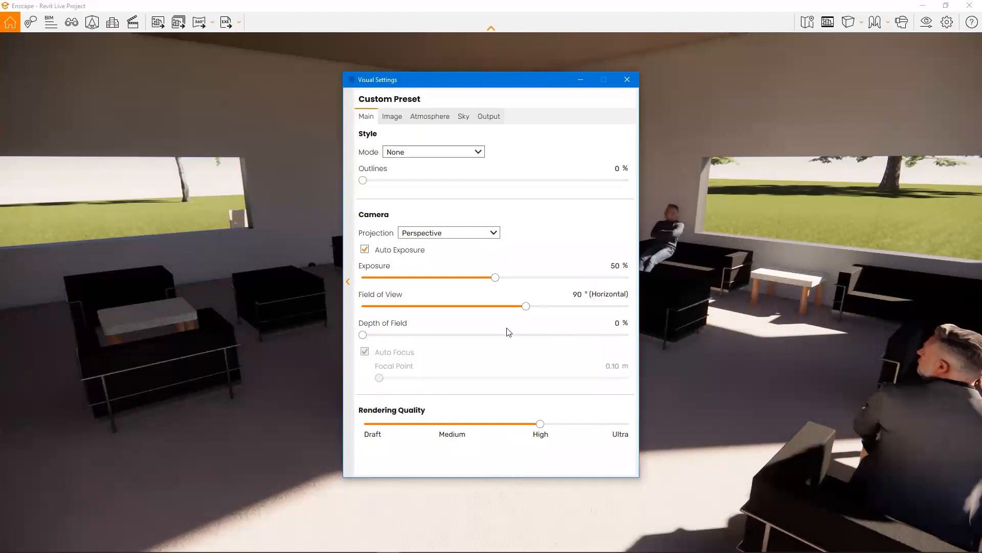
{"action": "left_click", "coordinate": [389, 119]}
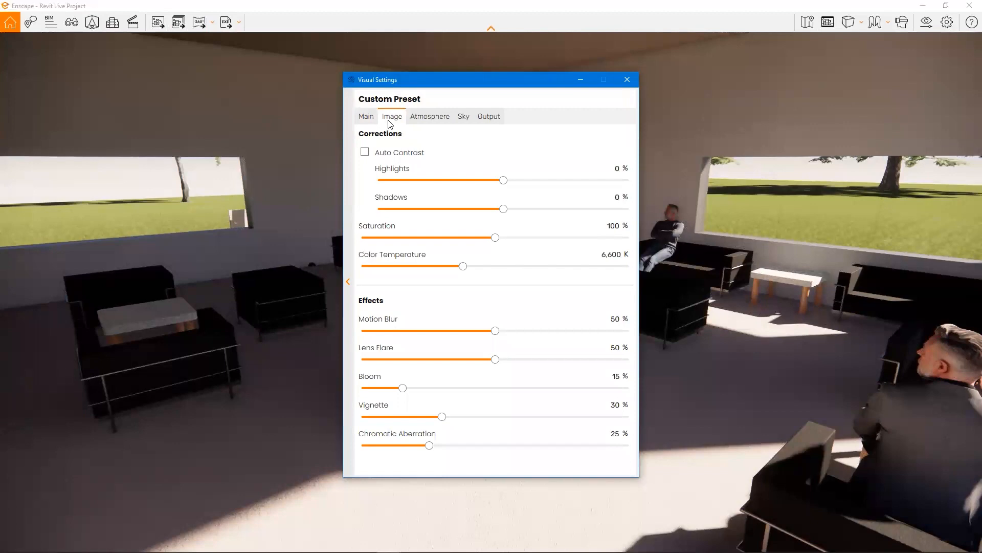
{"action": "left_click", "coordinate": [411, 123]}
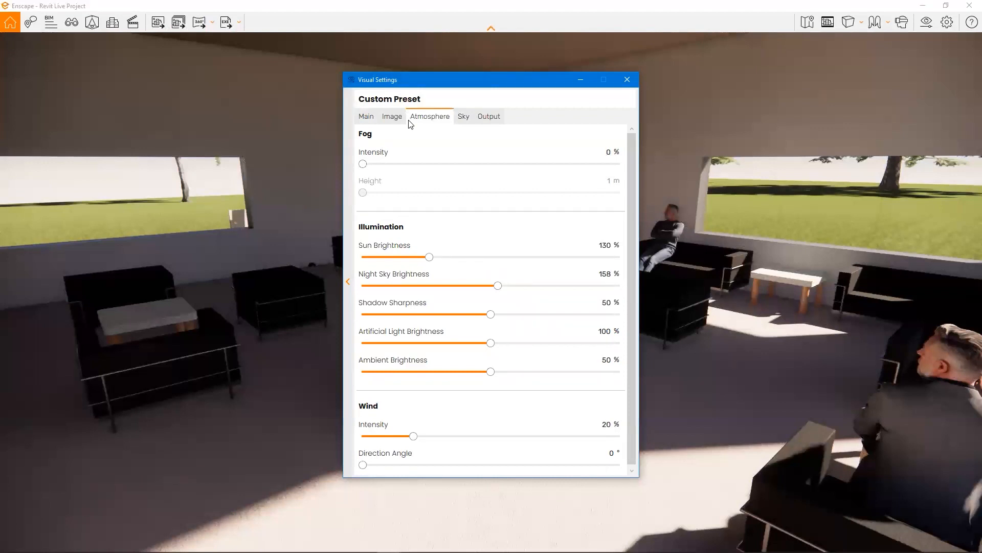
{"action": "scroll", "coordinate": [563, 279], "scroll_direction": "down", "scroll_amount": 2}
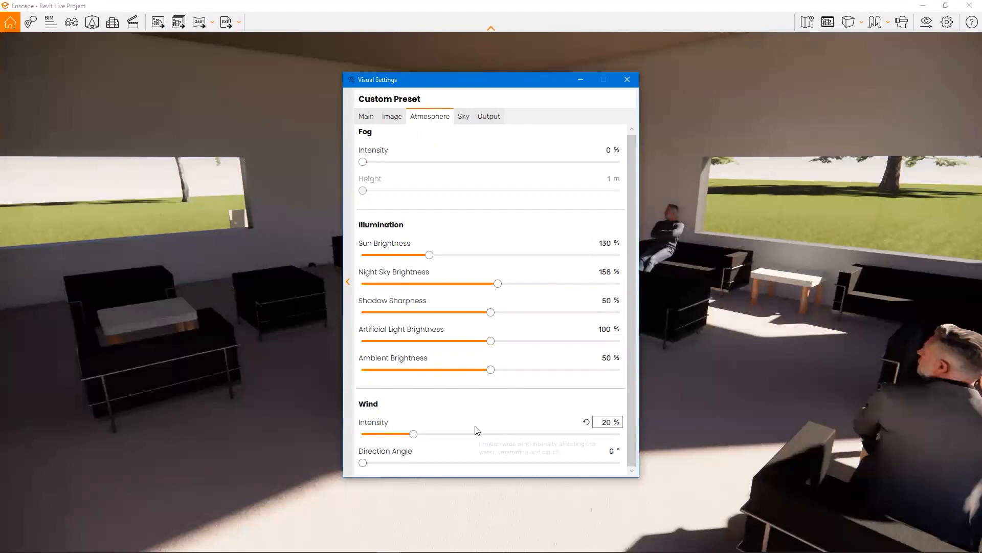
- Try Mountains as the sky's horizon source, view it through the windows, and restore White Ground
{"action": "left_click", "coordinate": [460, 116]}
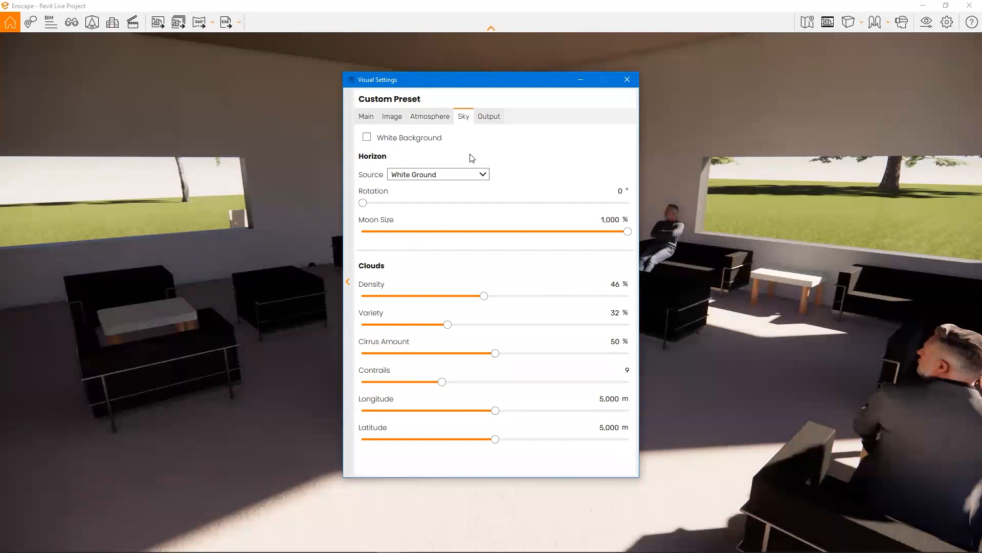
{"action": "left_click", "coordinate": [487, 177]}
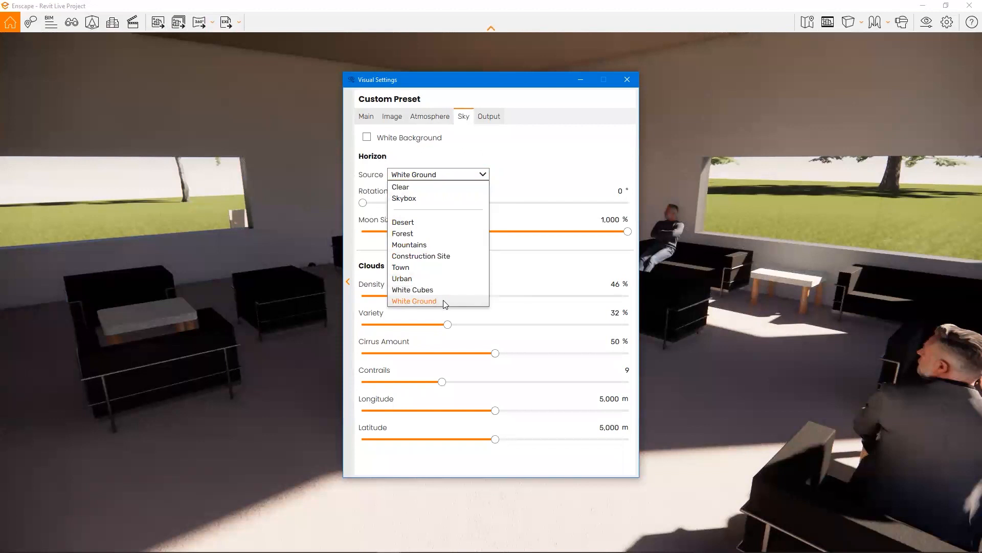
{"action": "left_click", "coordinate": [454, 246]}
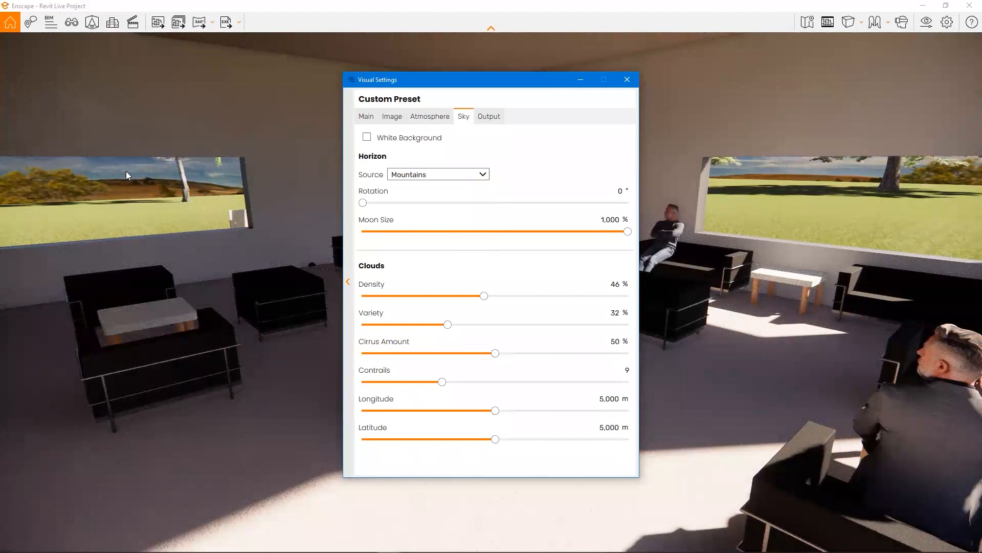
{"action": "left_click", "coordinate": [438, 174]}
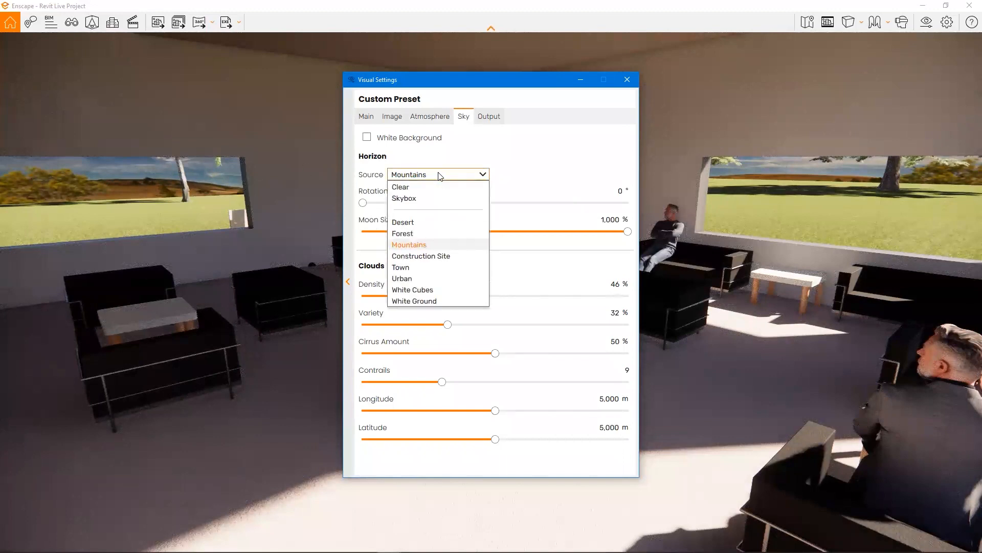
{"action": "left_click", "coordinate": [463, 301]}
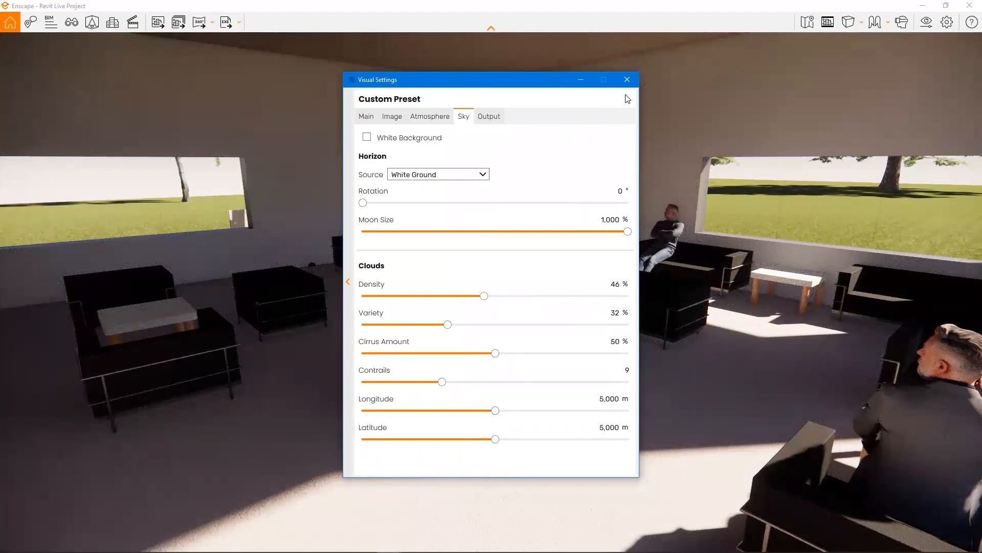
- Review the output settings for image, video and panorama, and close Visual Settings
{"action": "left_click", "coordinate": [489, 116]}
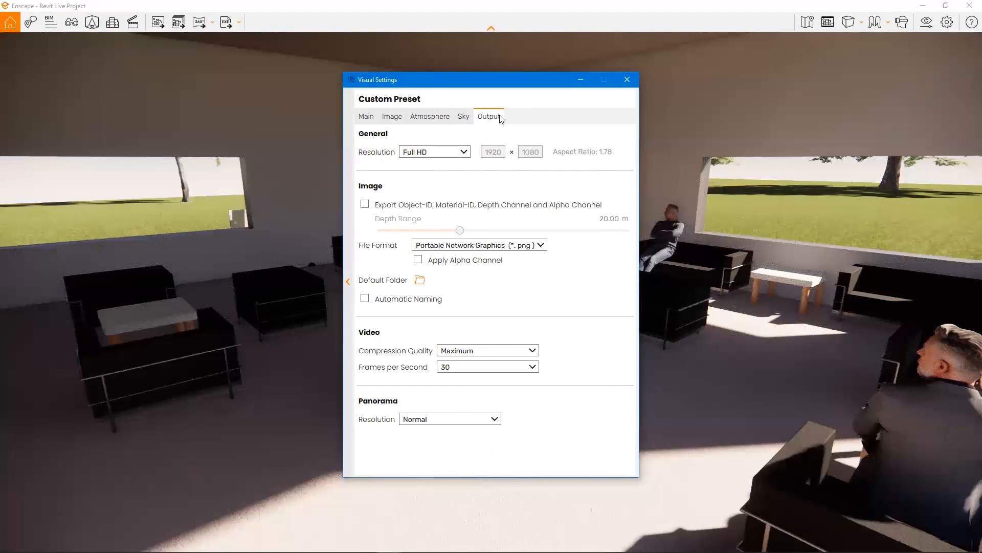
{"action": "left_click", "coordinate": [625, 83]}
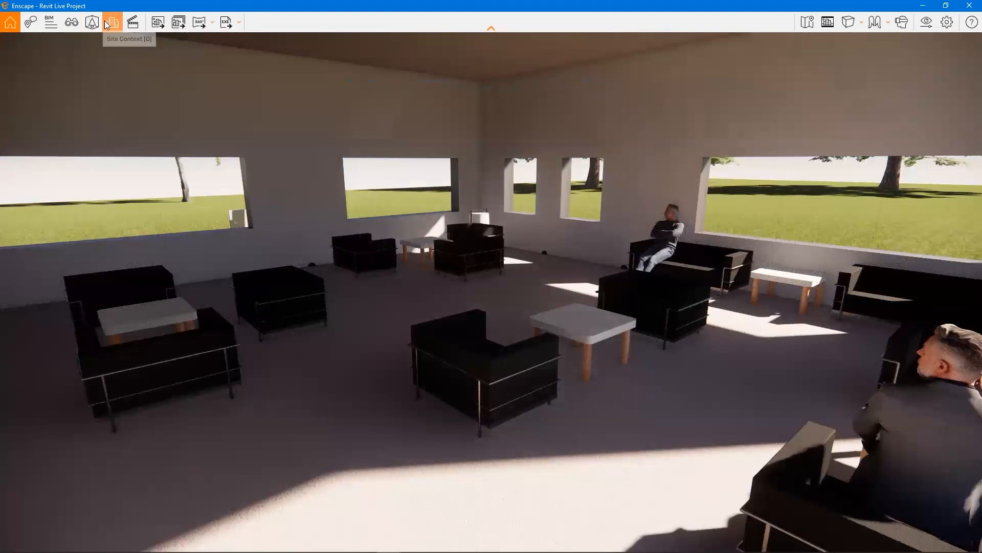
- Open the Video Editor and add the first keyframe from an exterior viewpoint showing the car park and office building
{"action": "left_click", "coordinate": [134, 24]}
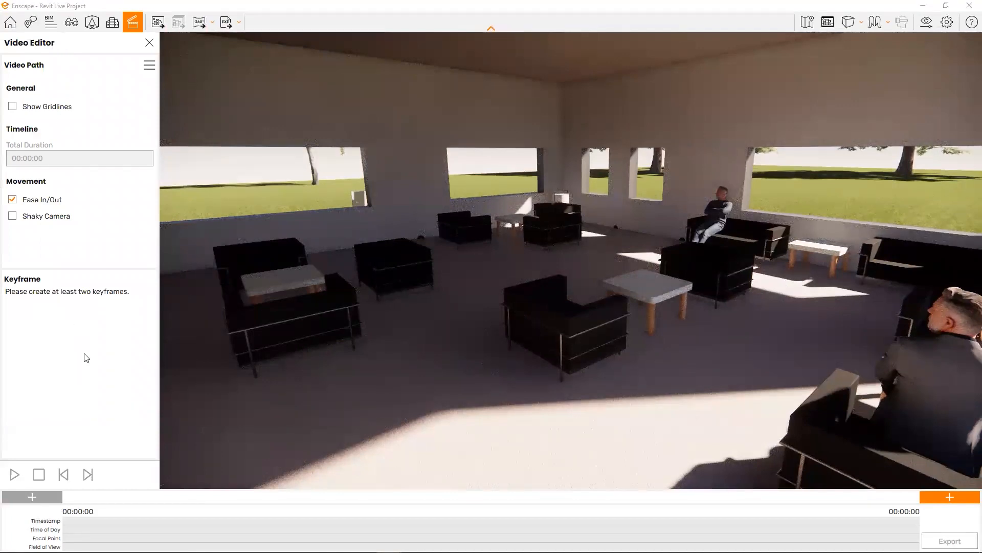
{"action": "left_click_drag", "start_coordinate": [524, 219], "coordinate": [962, 215]}
{"action": "key", "text": "w"}
{"action": "key", "text": "a"}
{"action": "left_click_drag", "start_coordinate": [531, 249], "coordinate": [614, 256]}
{"action": "key", "text": "a"}
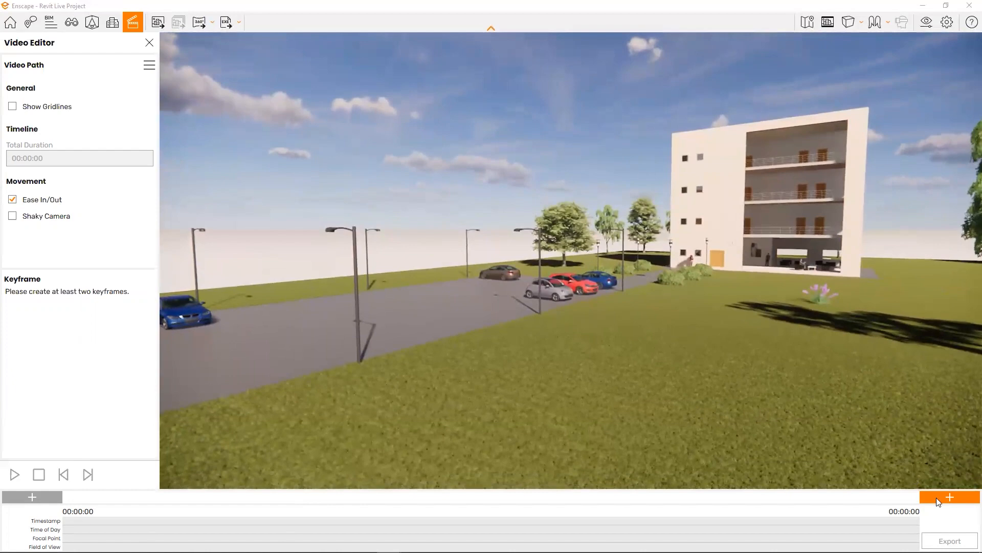
{"action": "left_click", "coordinate": [936, 497]}
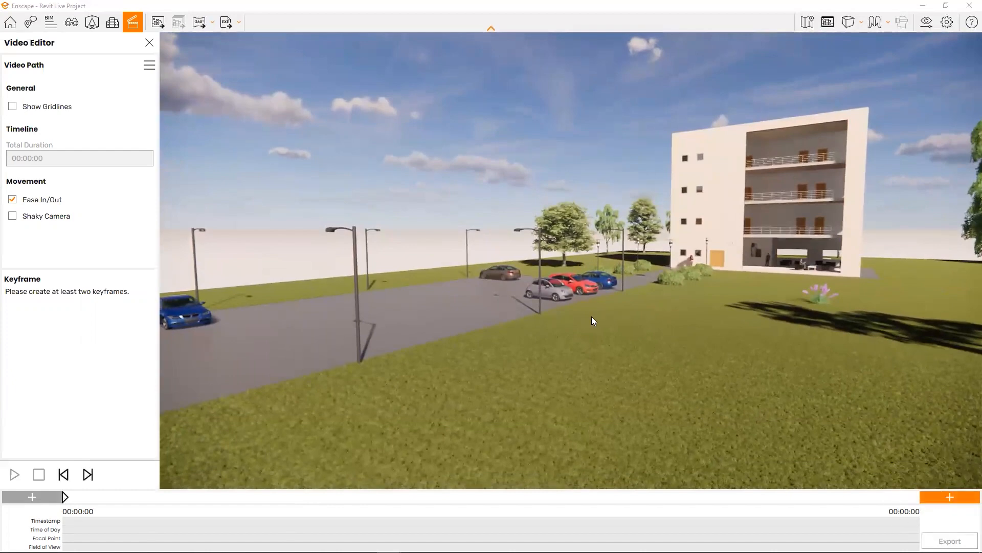
- Fly the camera past the parked cars to face the building's entrance door along the path, and add the end keyframe there
{"action": "key", "text": "d"}
{"action": "left_click_drag", "start_coordinate": [580, 310], "coordinate": [525, 306]}
{"action": "key", "text": "w"}
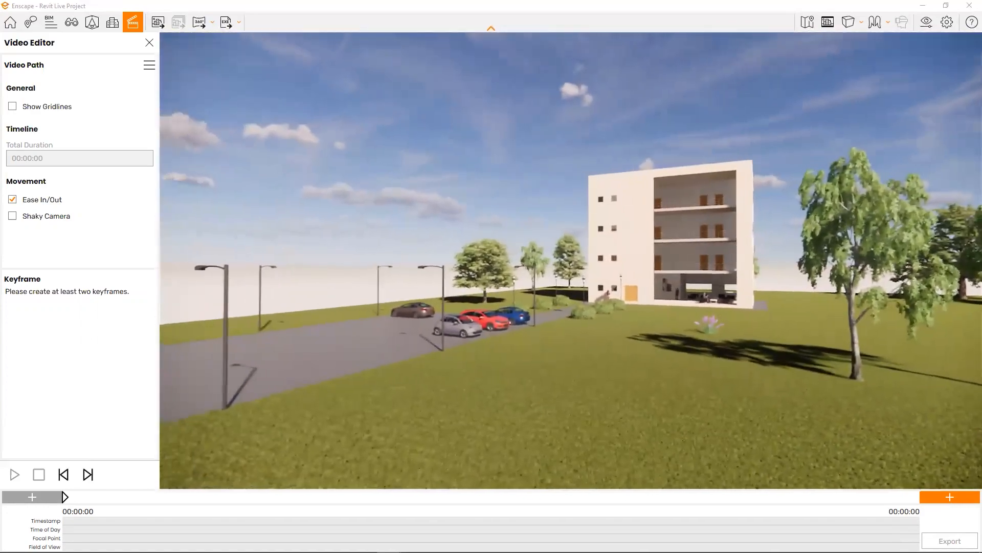
{"action": "key", "text": "w"}
{"action": "key", "text": "w"}
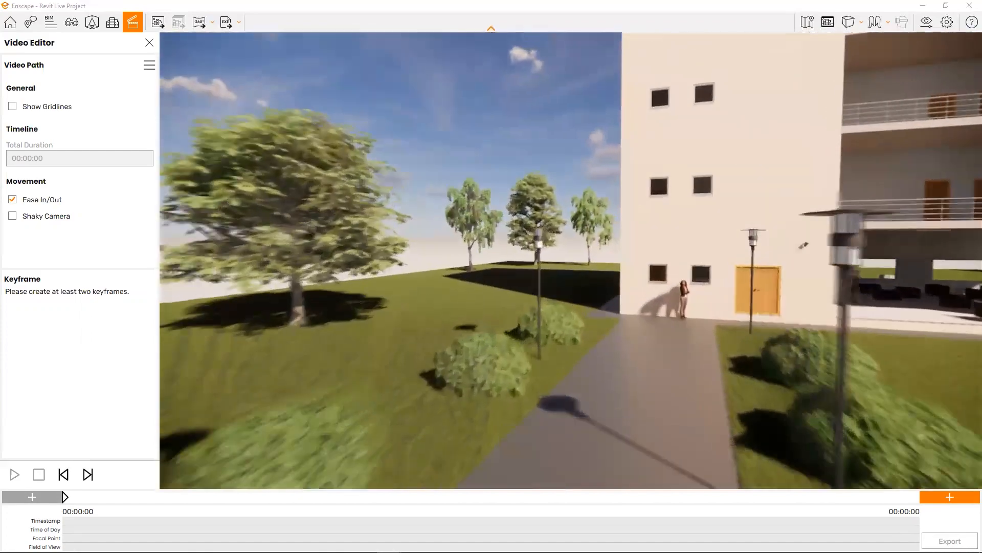
{"action": "key", "text": "w"}
{"action": "left_click_drag", "start_coordinate": [525, 306], "coordinate": [584, 292]}
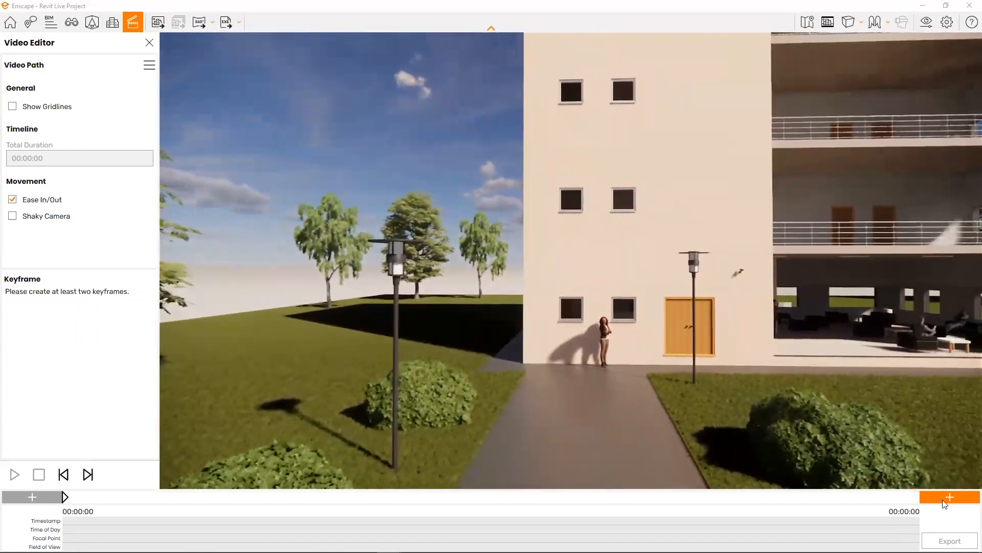
{"action": "left_click", "coordinate": [947, 496]}
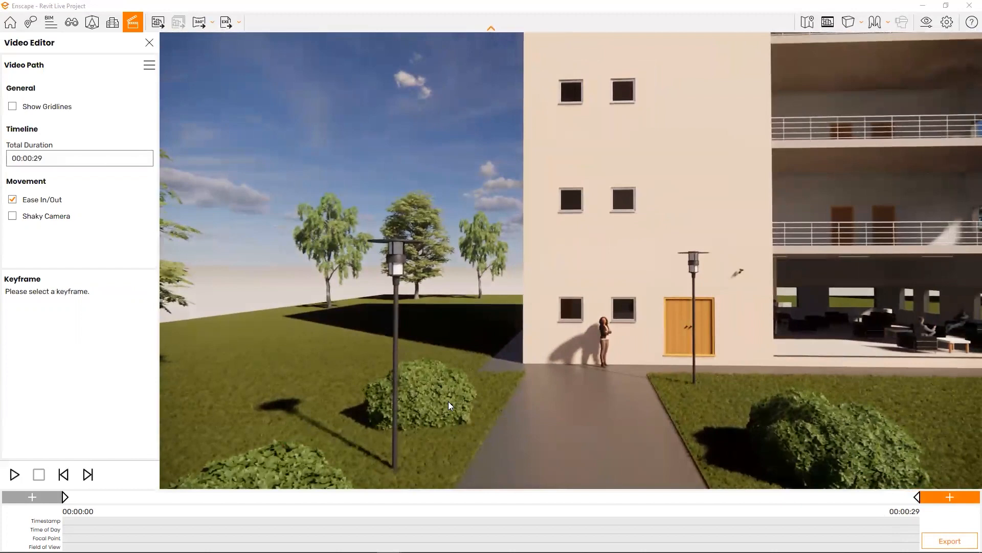
- Set the video's total duration to 5 seconds and preview the camera path from its first keyframe
{"action": "left_click", "coordinate": [58, 163]}
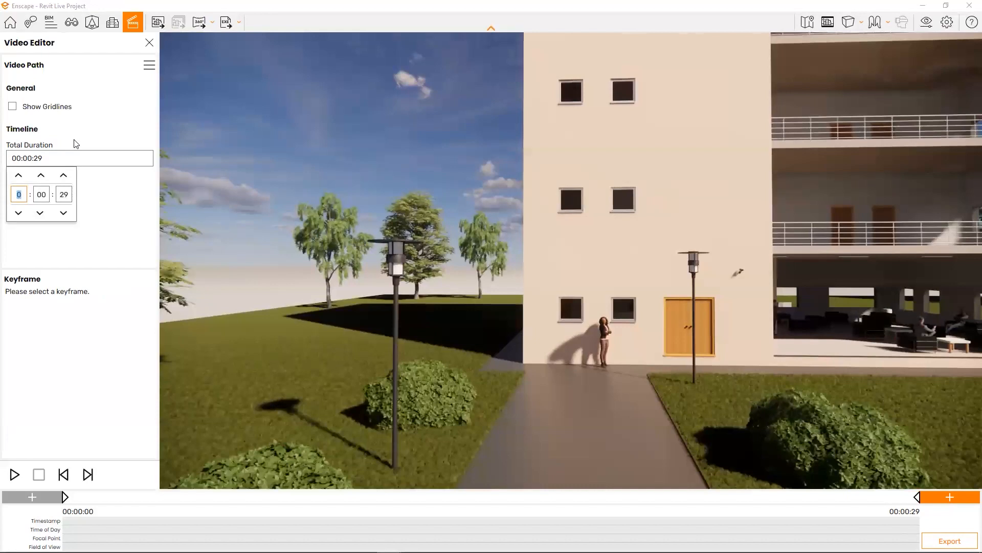
{"action": "left_click", "coordinate": [66, 193]}
{"action": "type", "text": "05"}
{"action": "left_click", "coordinate": [139, 209]}
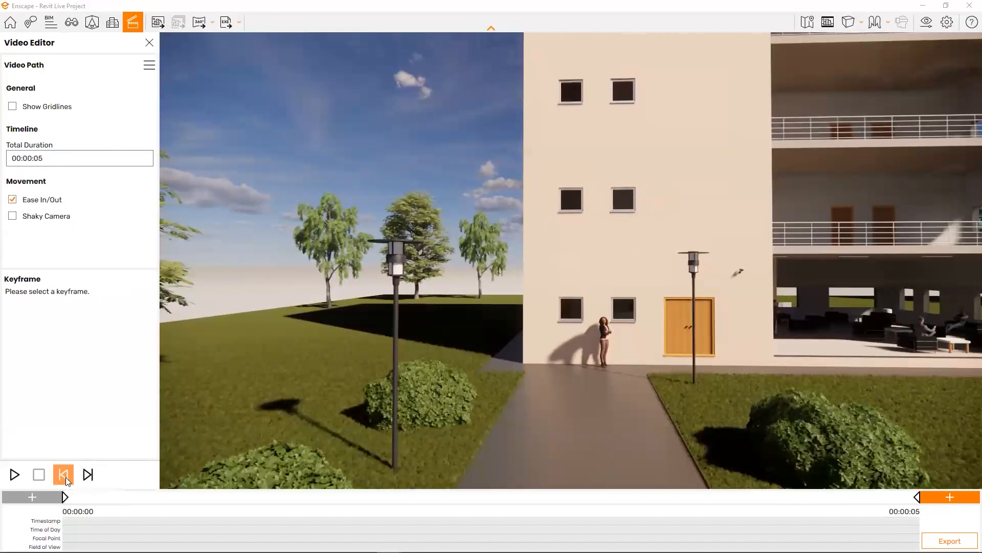
{"action": "left_click", "coordinate": [64, 474]}
{"action": "left_click", "coordinate": [16, 474]}
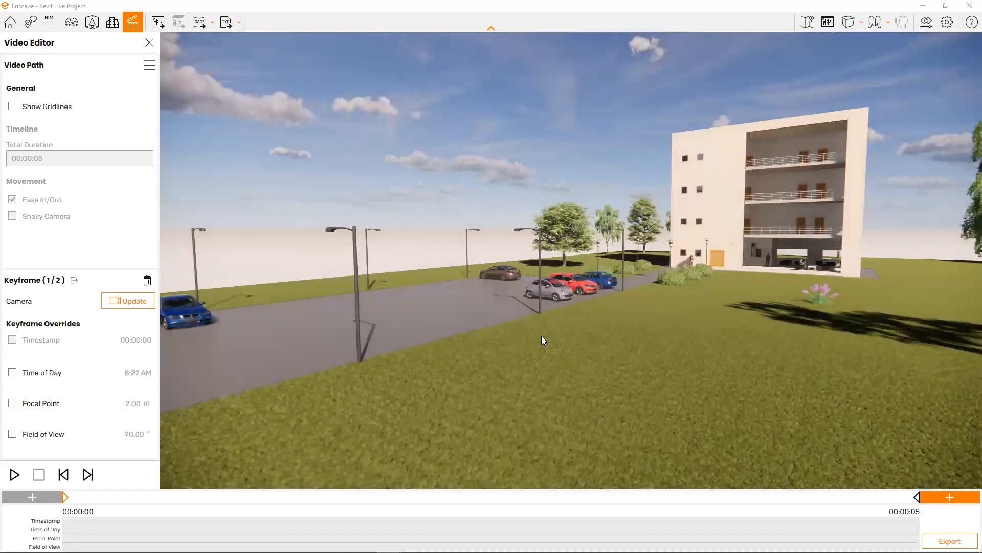
- Review the video export's resolution, compression quality and frame rate options, cancel the export and close the Video Editor
{"action": "left_click_drag", "start_coordinate": [576, 334], "coordinate": [363, 320]}
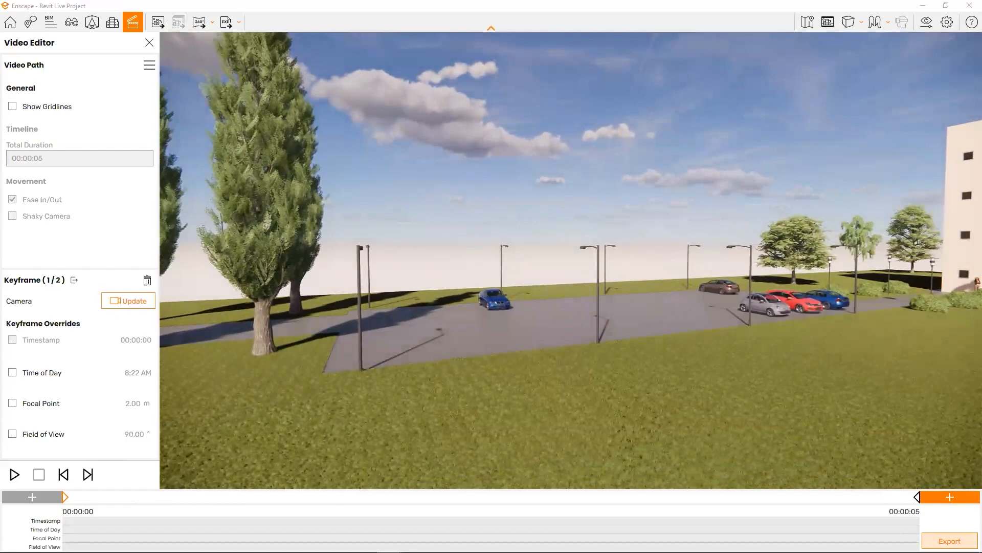
{"action": "left_click", "coordinate": [949, 541]}
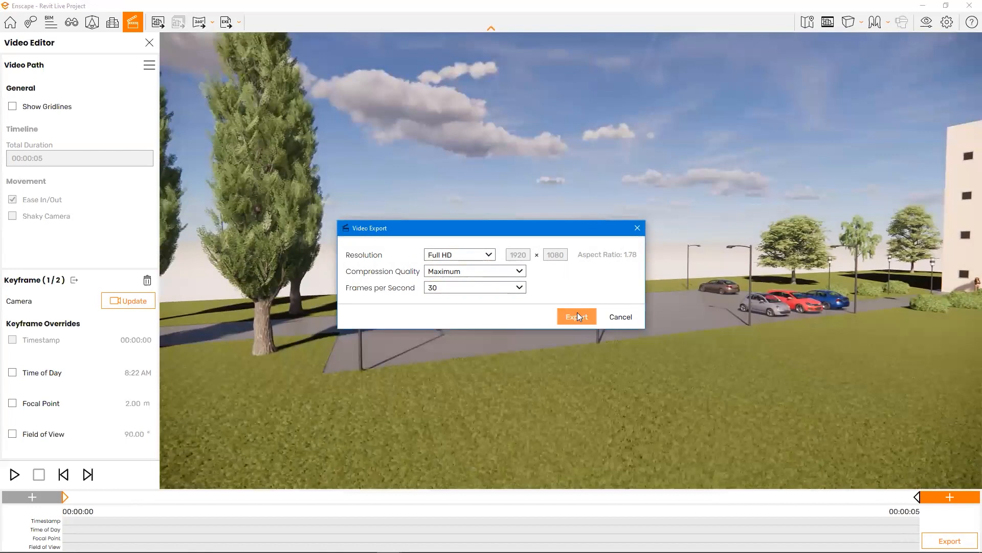
{"action": "left_click", "coordinate": [621, 317]}
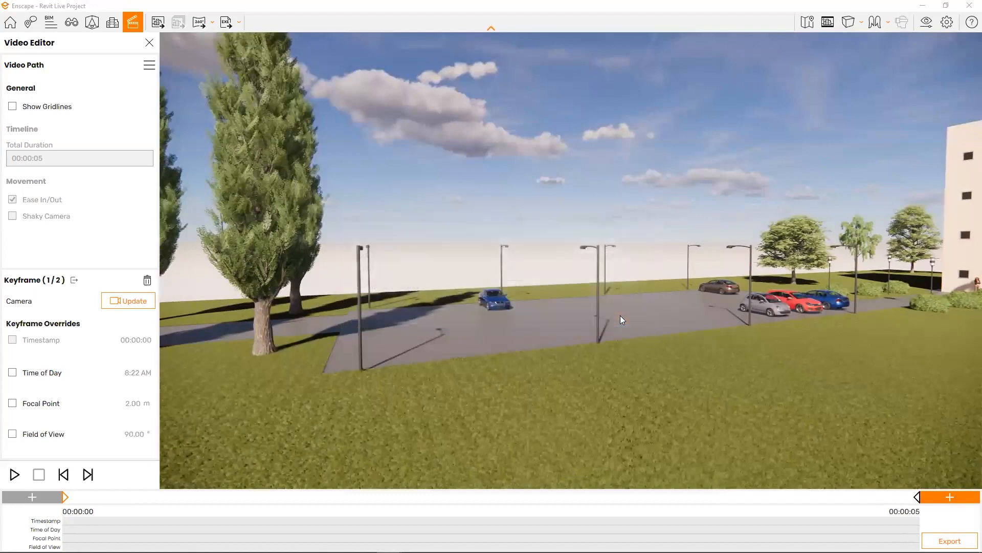
{"action": "left_click", "coordinate": [150, 43]}
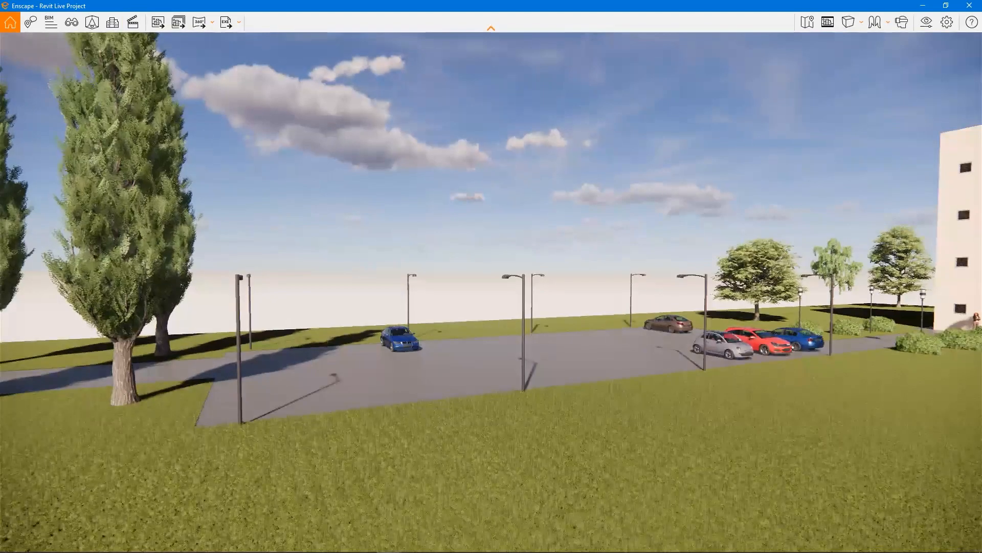
- Try a screenshot of the office building with the car park beside it, and cancel saving the image
{"action": "left_click", "coordinate": [157, 20]}
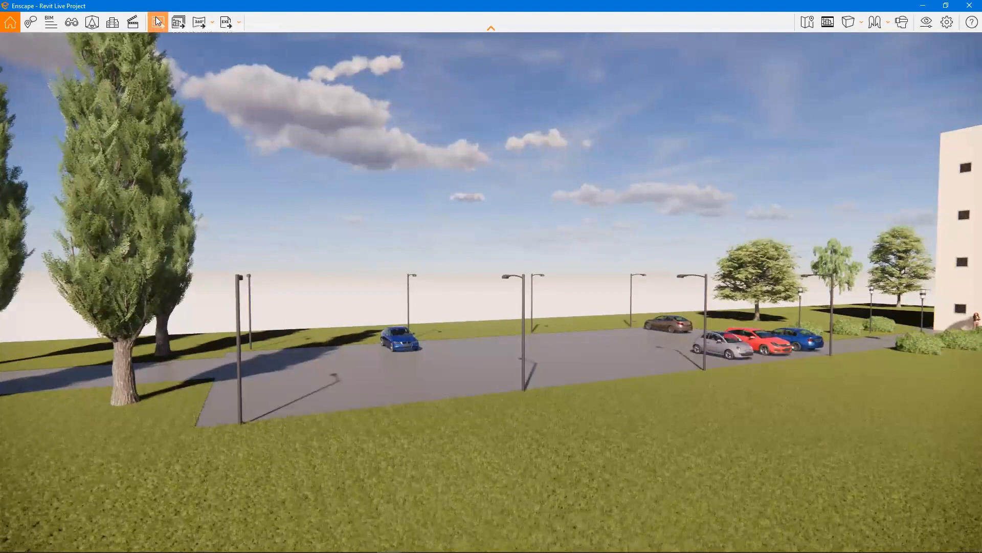
{"action": "left_click_drag", "start_coordinate": [337, 190], "coordinate": [424, 218]}
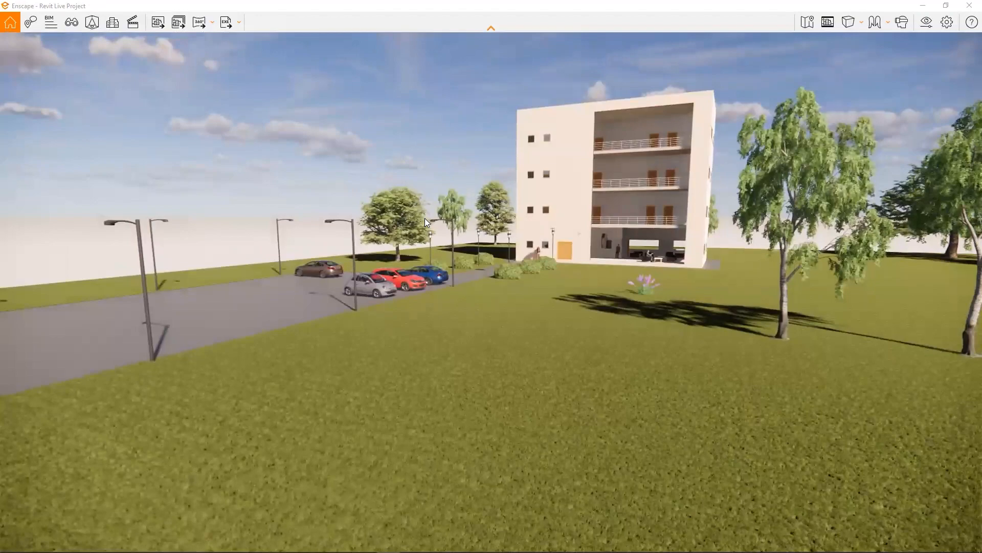
{"action": "key", "text": "w"}
{"action": "left_click_drag", "start_coordinate": [496, 290], "coordinate": [546, 270]}
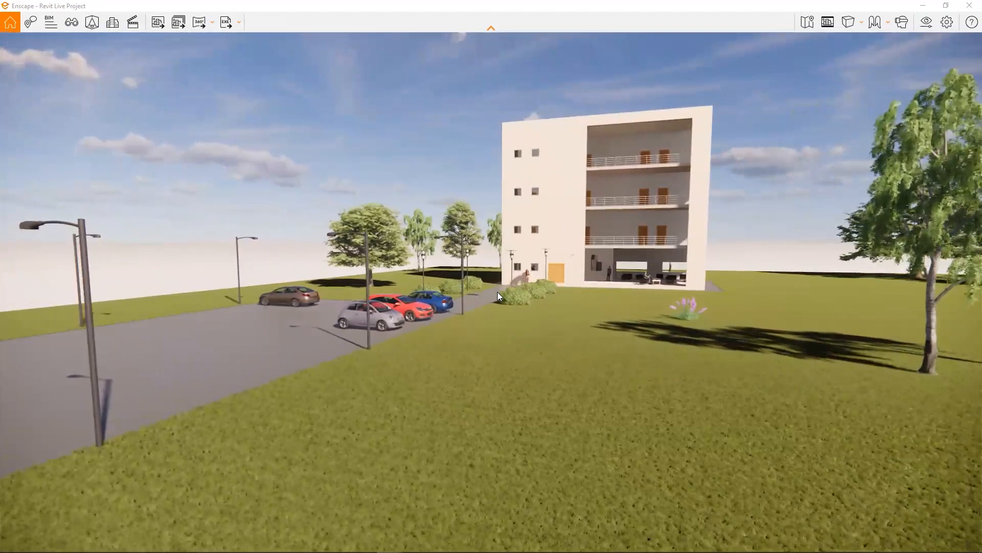
{"action": "left_click", "coordinate": [160, 21]}
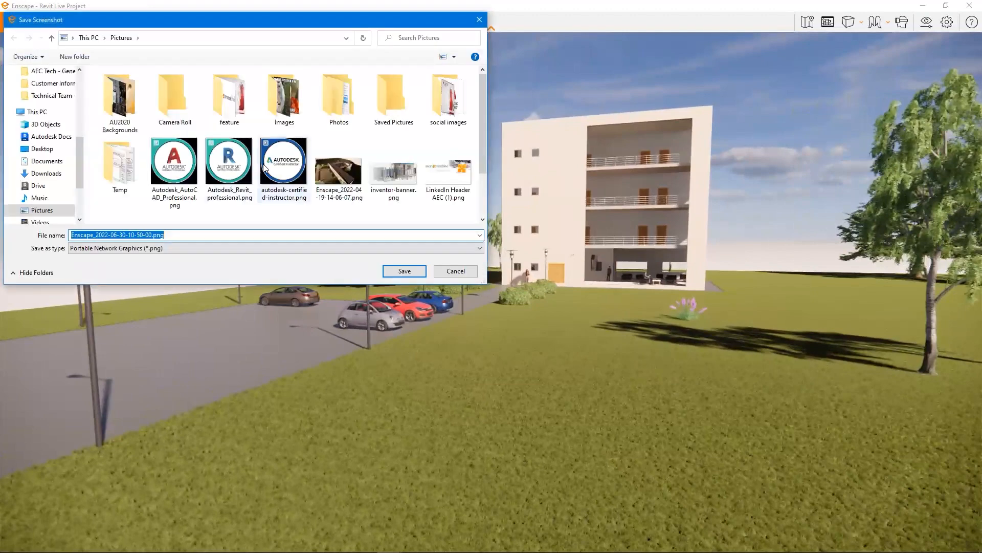
{"action": "left_click", "coordinate": [443, 272]}
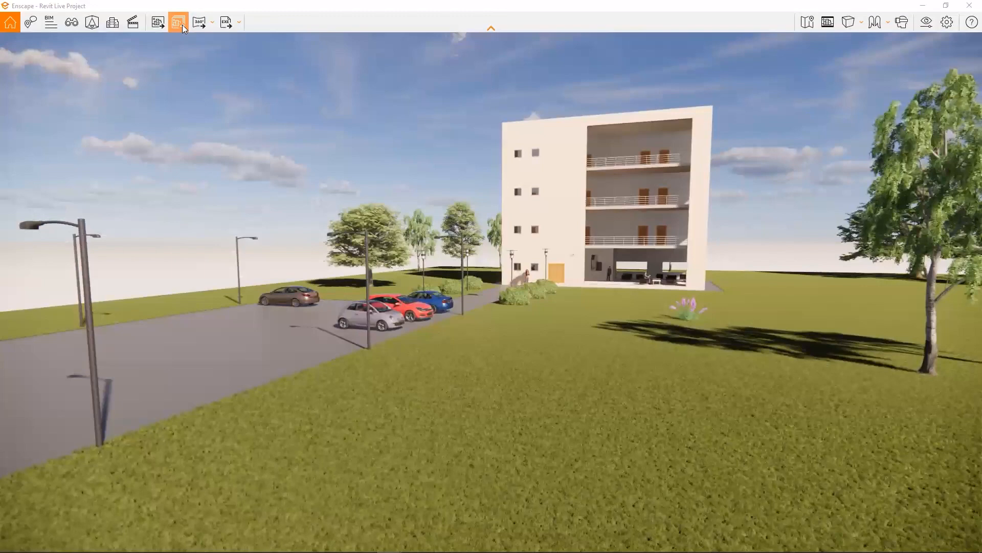
- Review the mono and stereo panorama options and the Exe and Web Standalone export options without running any of them
{"action": "left_click", "coordinate": [212, 23]}
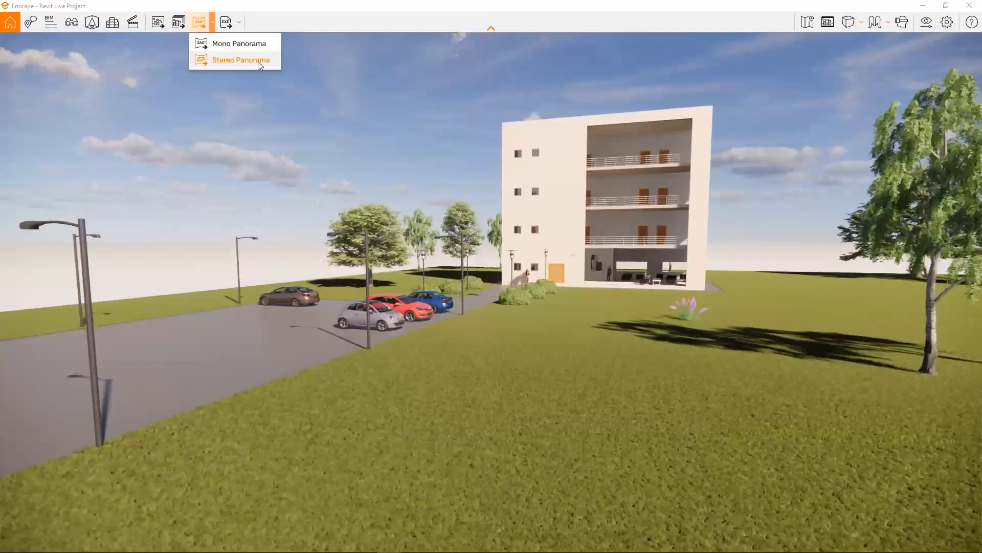
{"action": "left_click", "coordinate": [239, 23]}
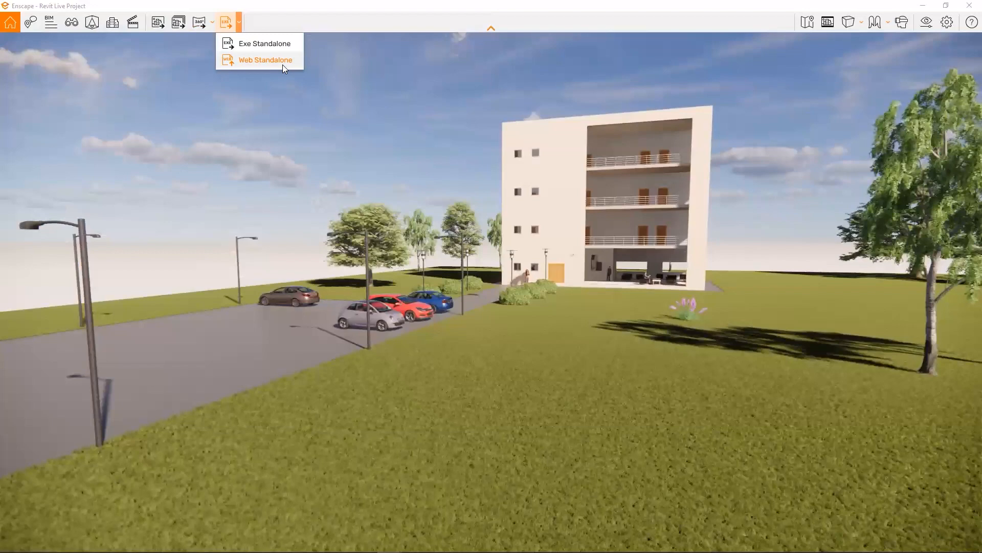
{"action": "left_click", "coordinate": [231, 192]}
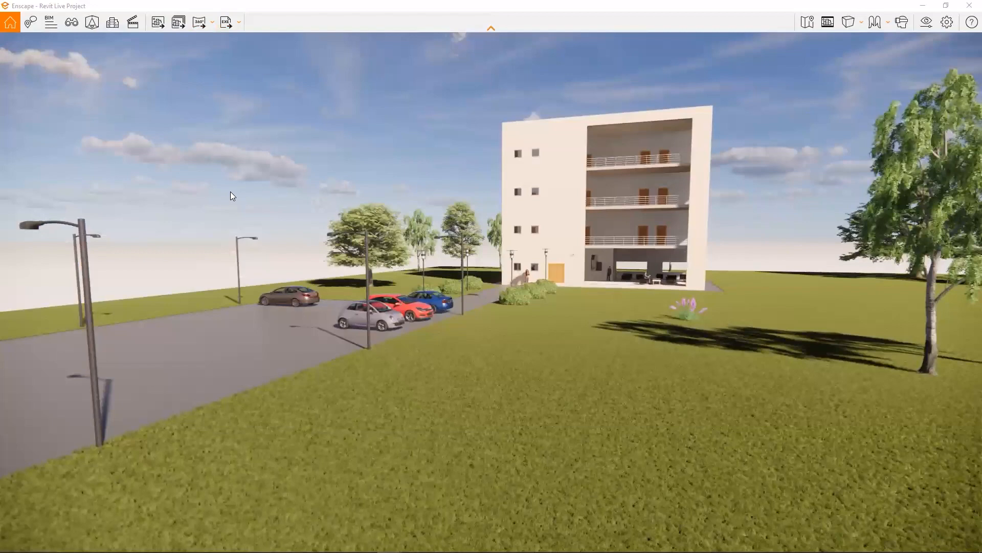
- Turn on BIM Mode, examine the BIM properties of the building's exterior wall, and return to the element list
{"action": "left_click", "coordinate": [54, 25]}
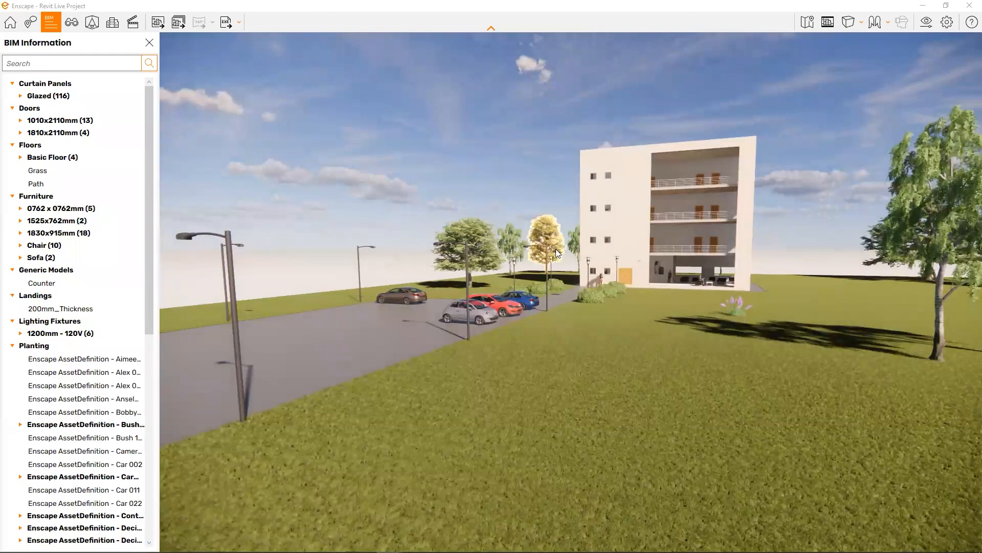
{"action": "left_click", "coordinate": [593, 339]}
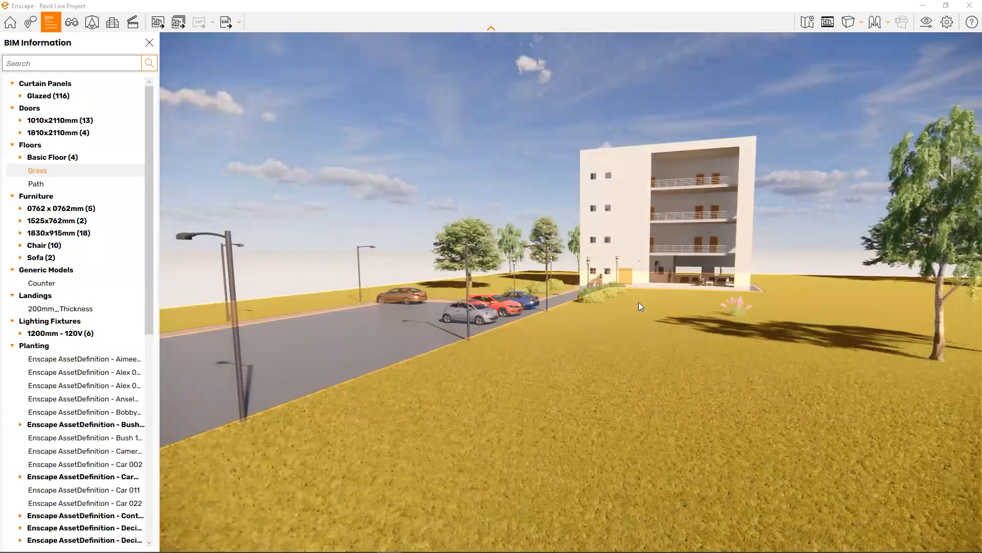
{"action": "left_click", "coordinate": [640, 231]}
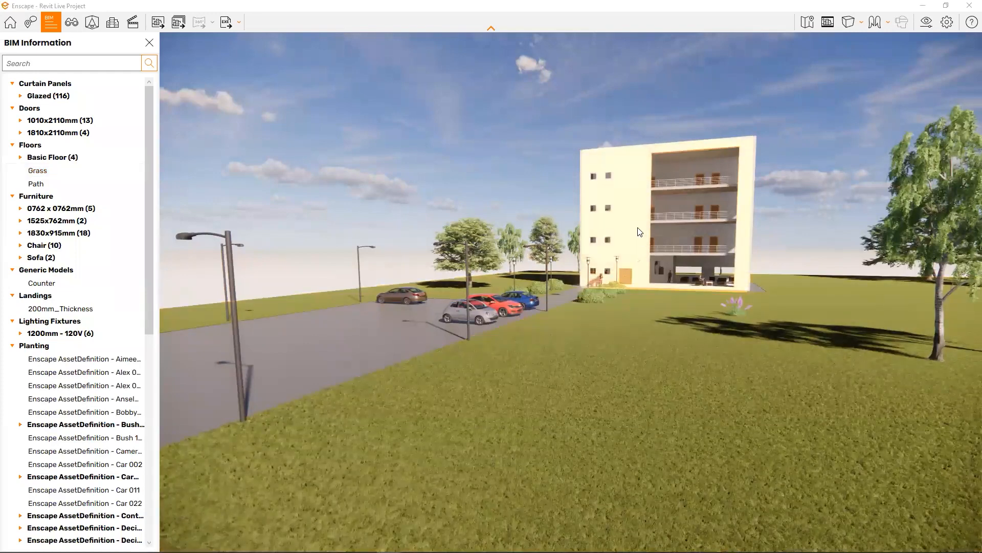
{"action": "left_click", "coordinate": [639, 231]}
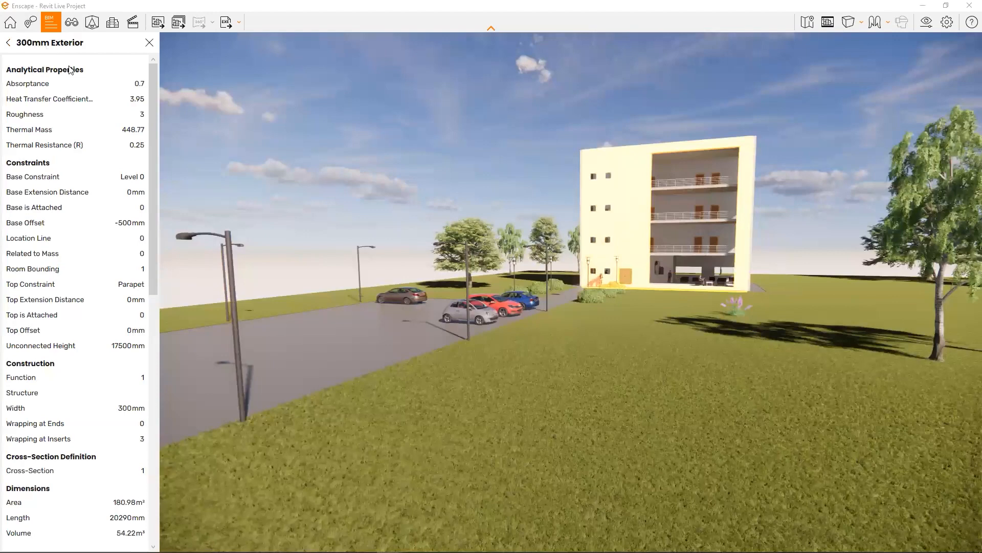
{"action": "mouse_move", "coordinate": [158, 86]}
{"action": "left_mouse_down"}
{"action": "mouse_move", "coordinate": [151, 344]}
{"action": "mouse_move", "coordinate": [148, 79]}
{"action": "left_mouse_up"}
{"action": "left_click", "coordinate": [8, 44]}
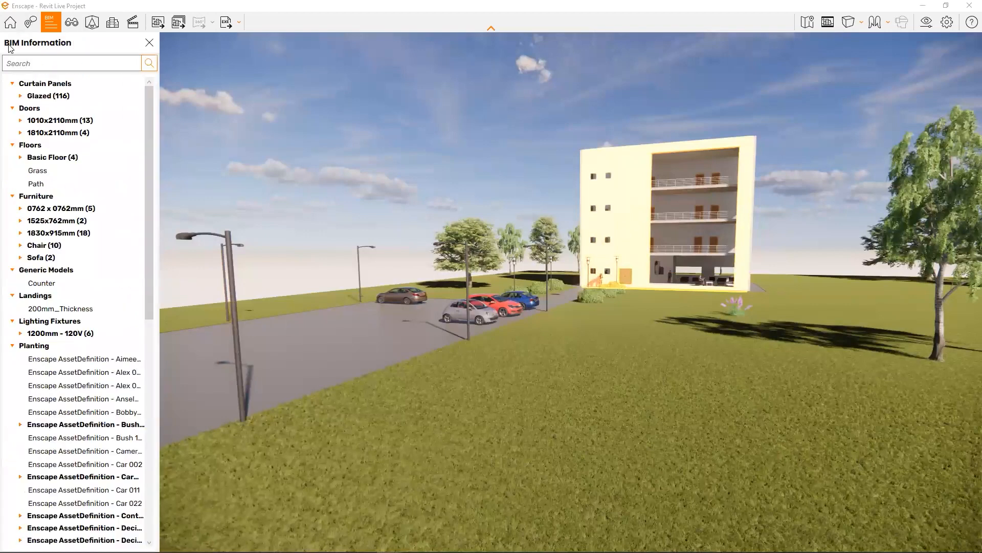
- Clear the wall selection, expand the 1010x2110mm doors in the BIM list and inspect the first door's properties
{"action": "left_click", "coordinate": [276, 139]}
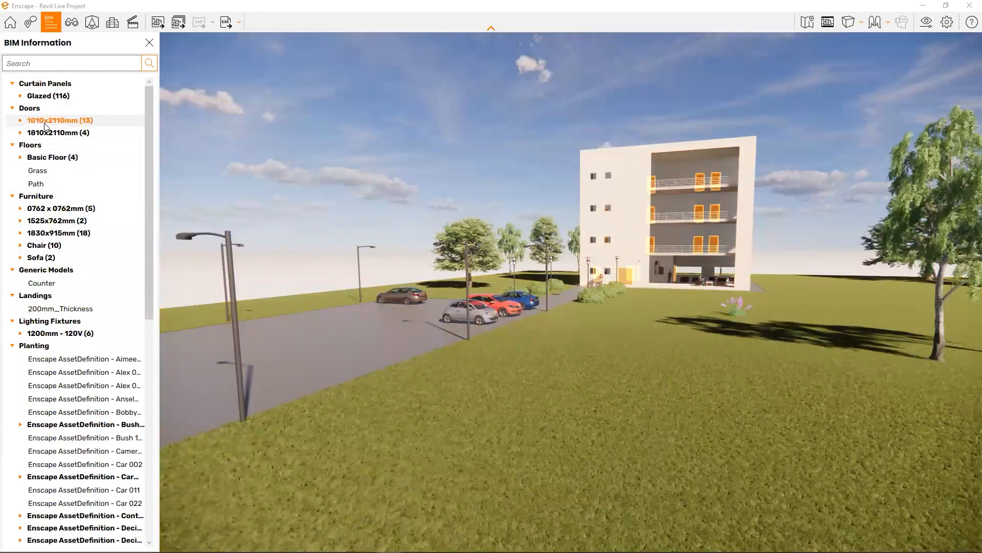
{"action": "left_click", "coordinate": [21, 121]}
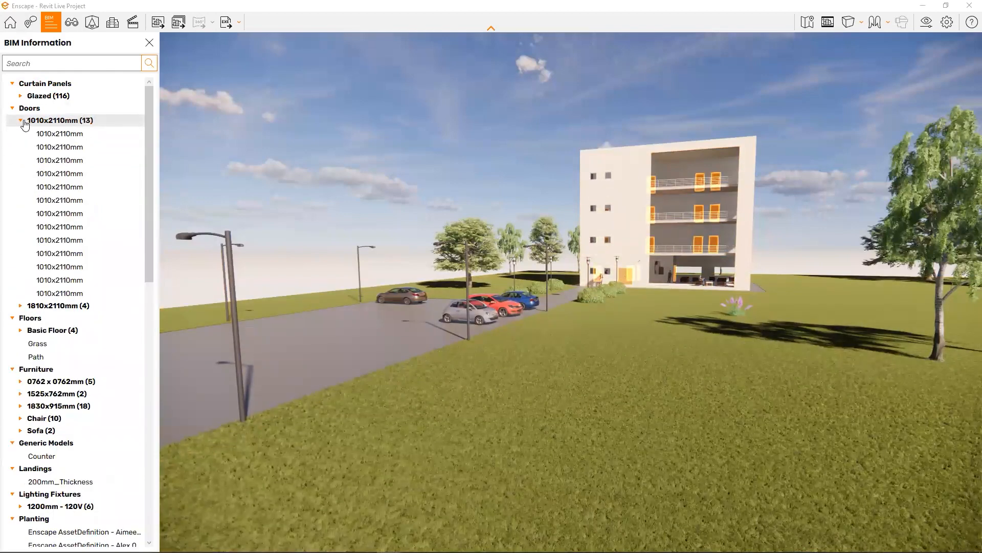
{"action": "left_click", "coordinate": [58, 134]}
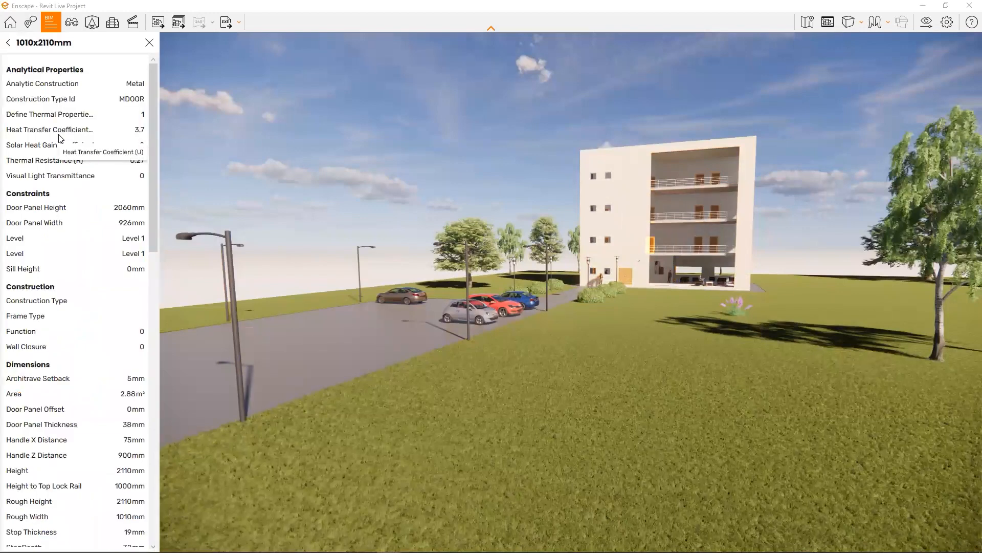